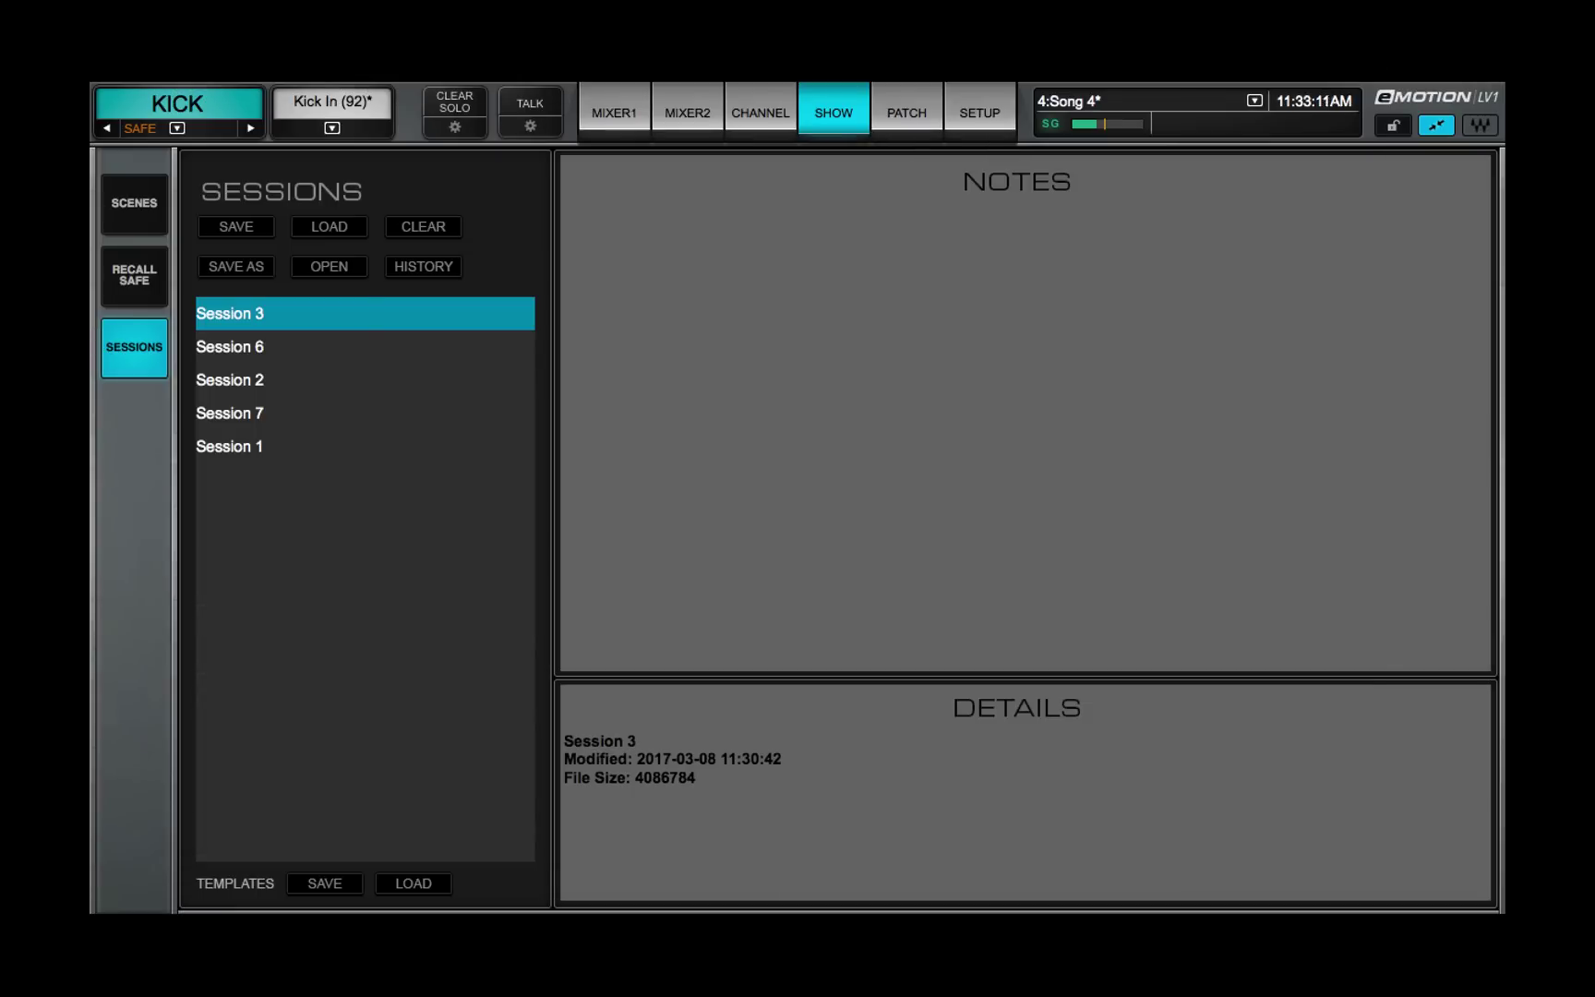
Load Session 2 from the list of recent sessions.
{"action": "left_click", "coordinate": [134, 203]}
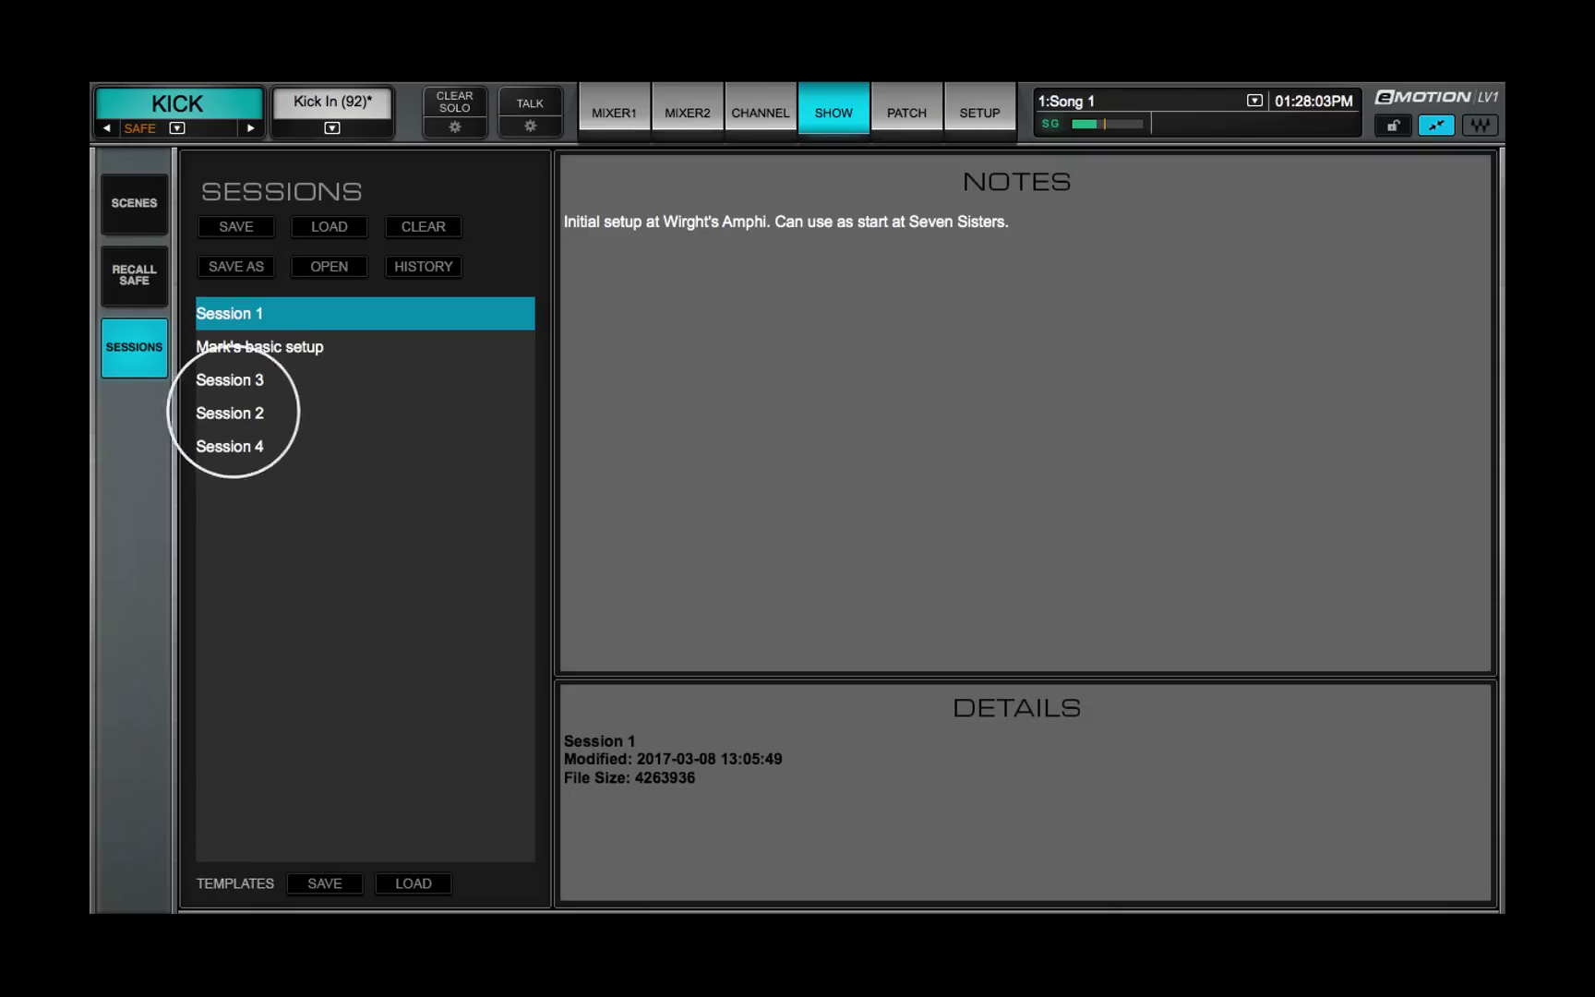
{"action": "left_click", "coordinate": [231, 413]}
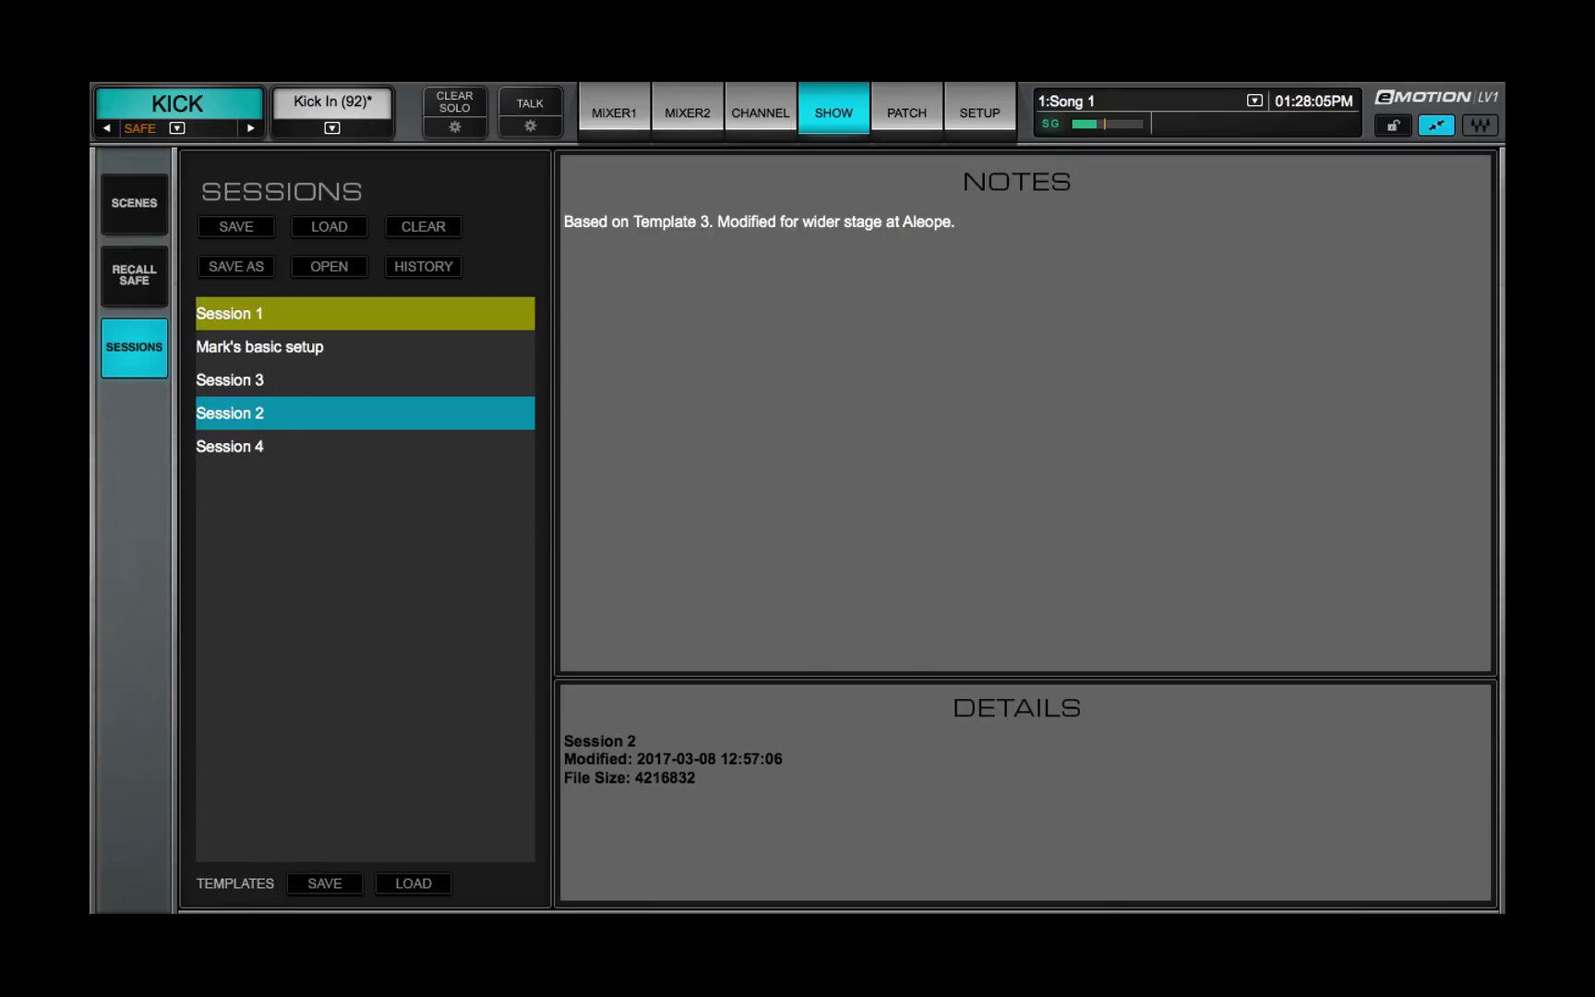
{"action": "left_click", "coordinate": [329, 226]}
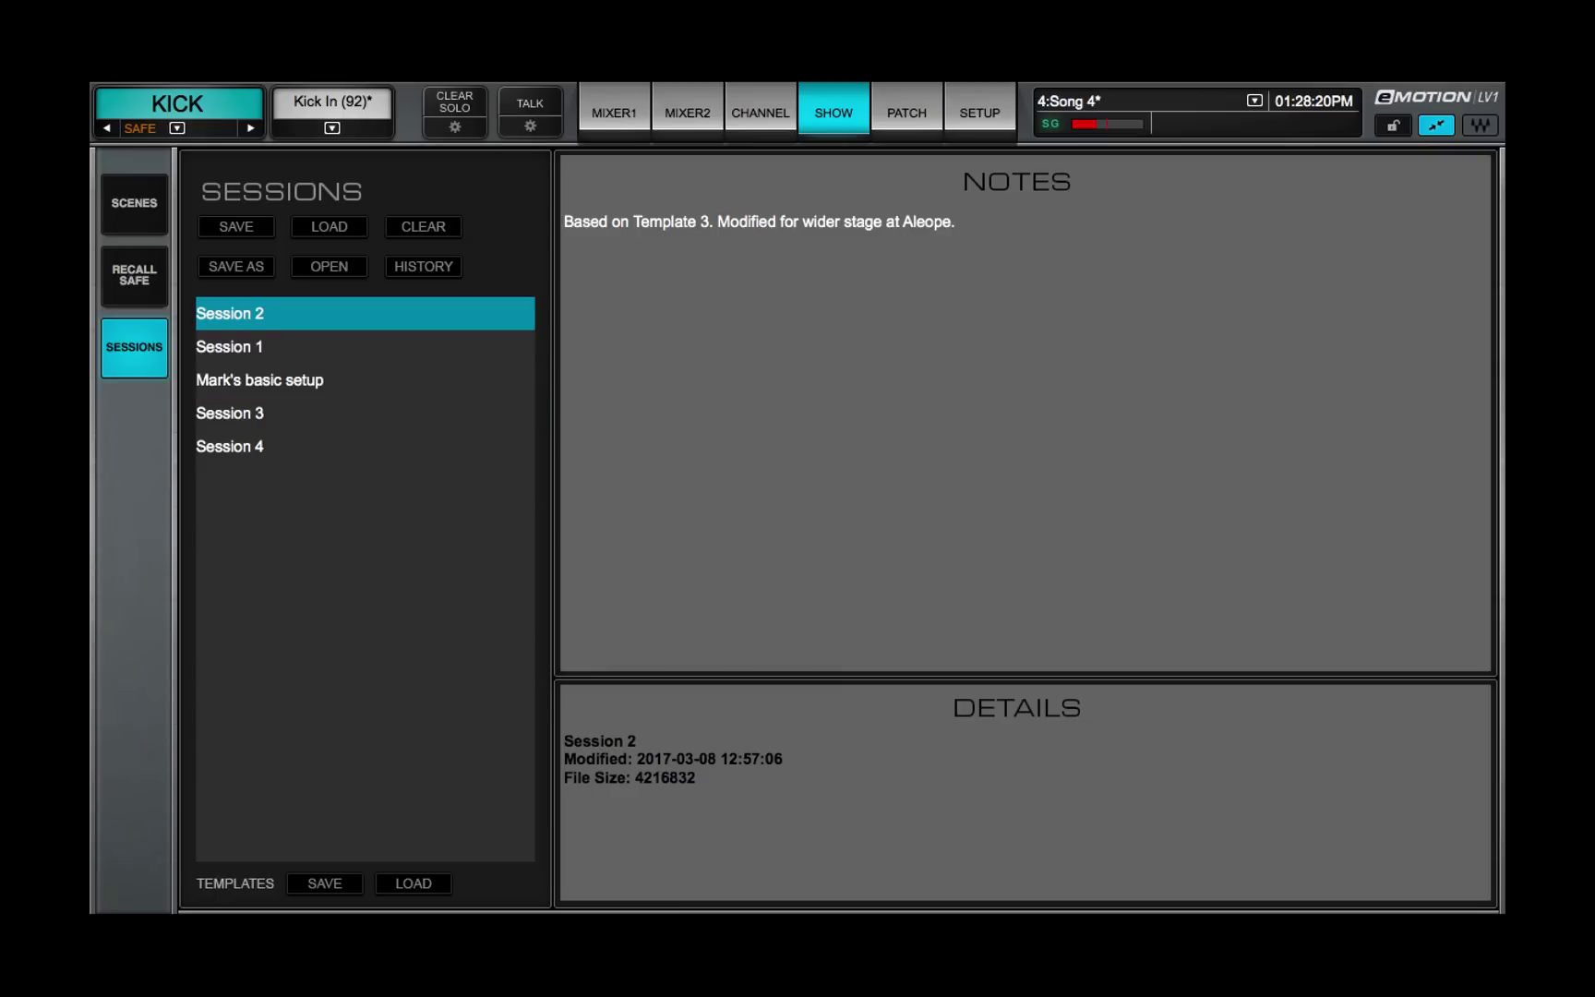
Open the session file Zebra Club basic.emo from the Sessions folder.
{"action": "left_click", "coordinate": [329, 265]}
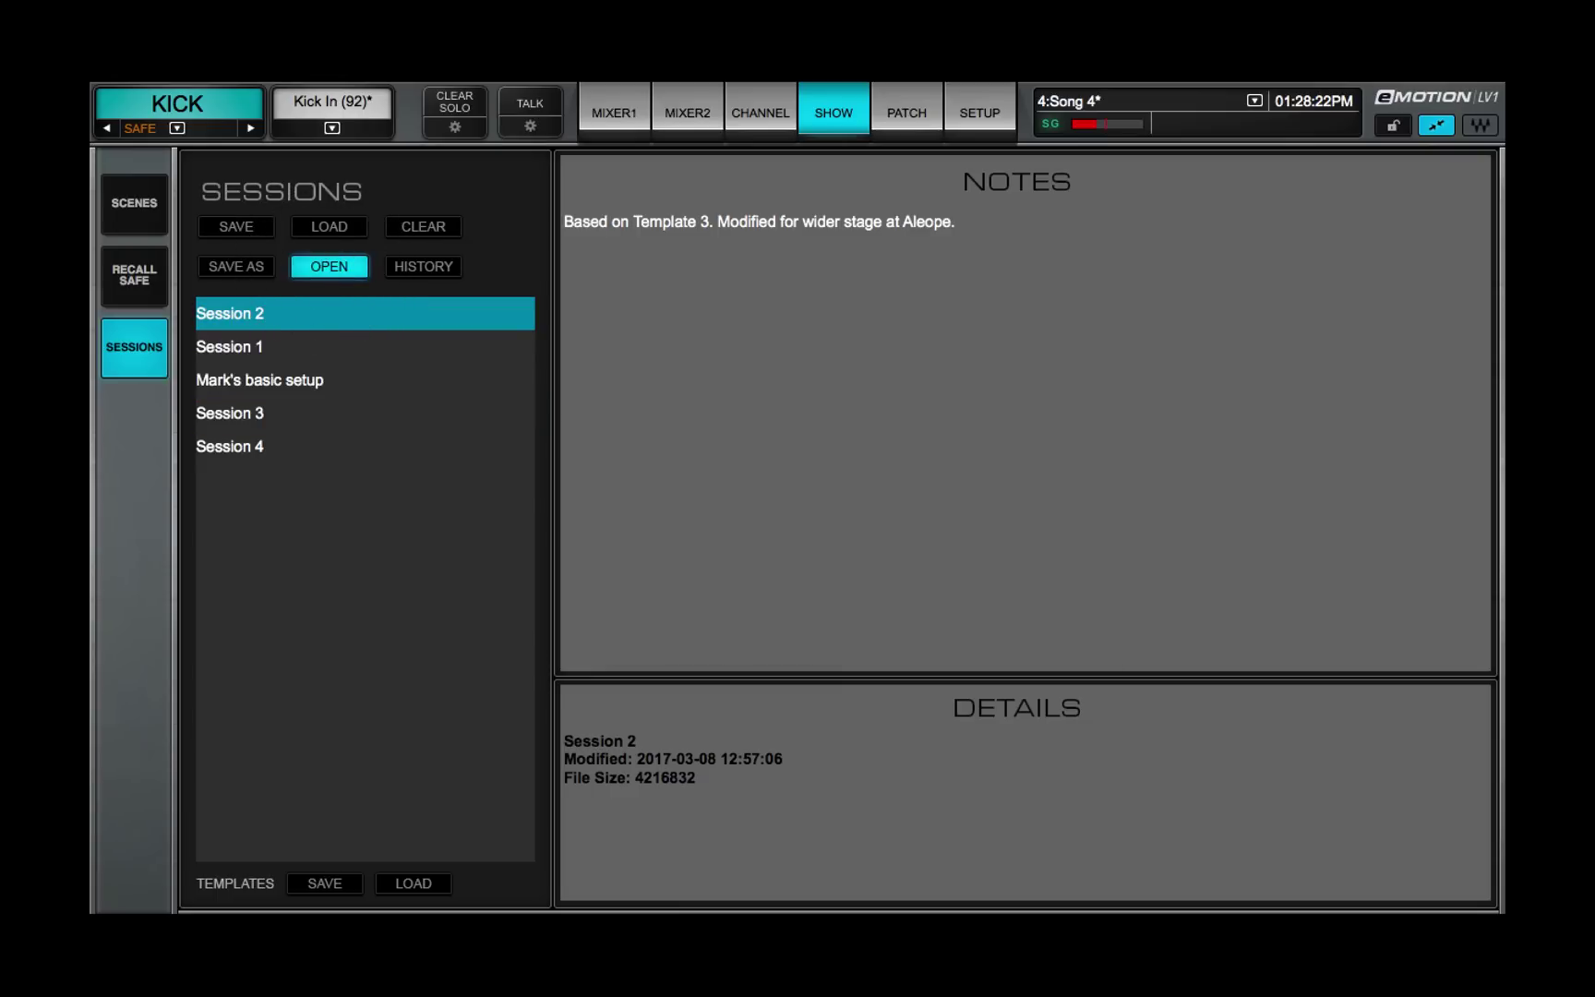
{"action": "left_click", "coordinate": [967, 526]}
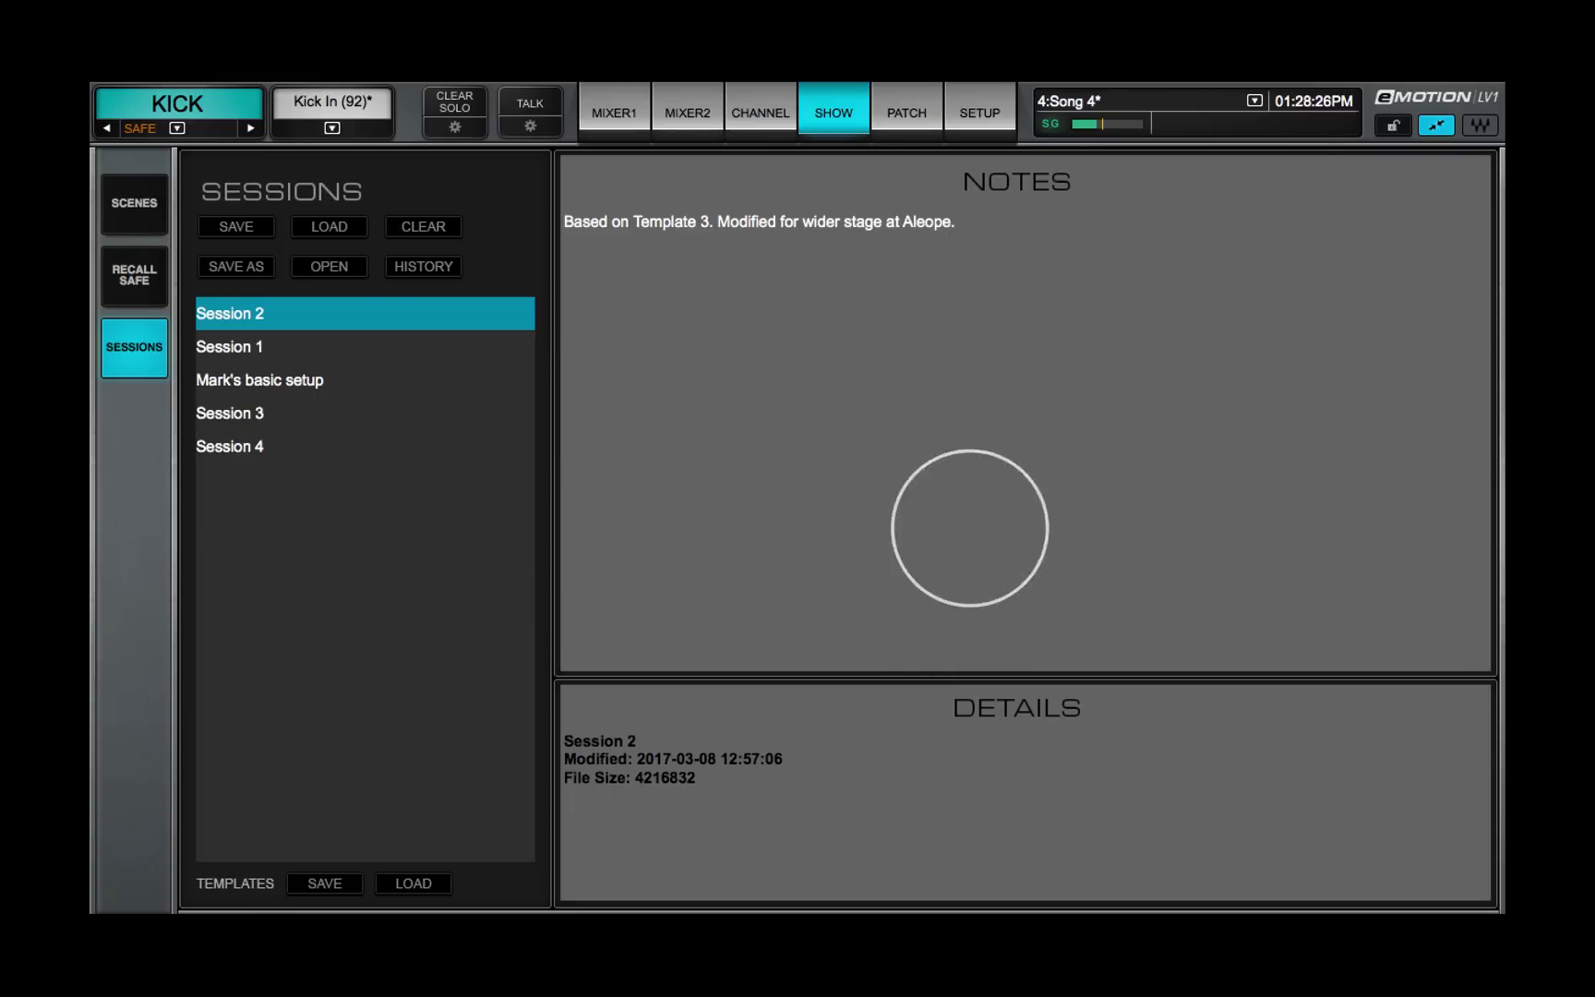
{"action": "left_click", "coordinate": [384, 513]}
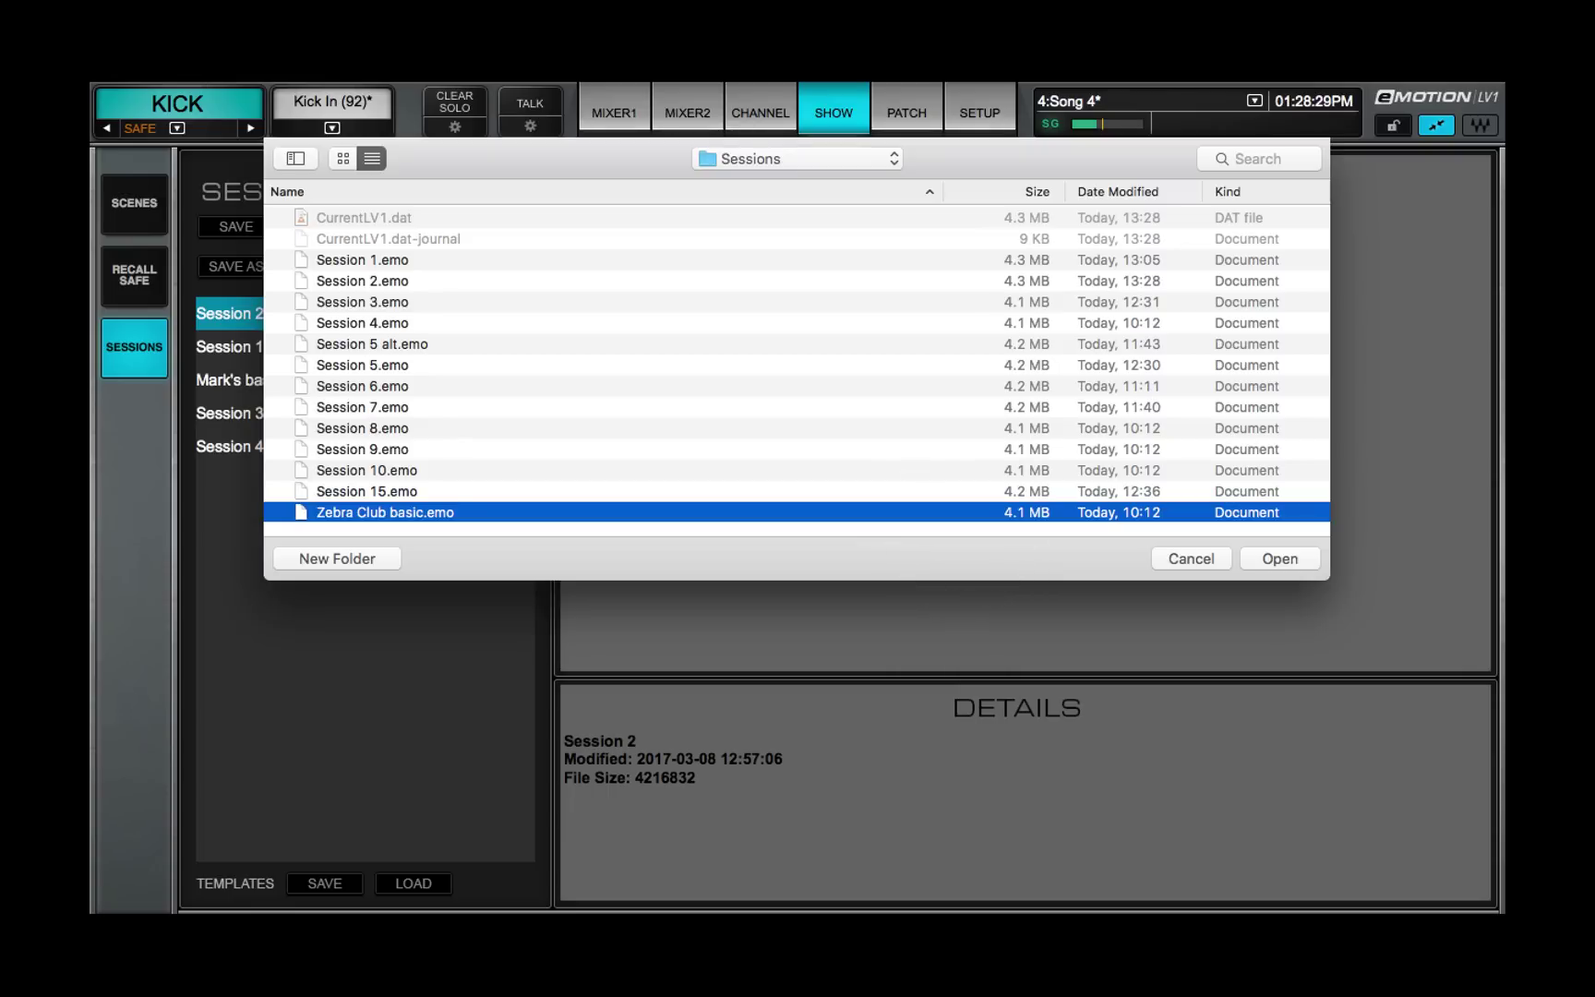
{"action": "key", "text": "Return"}
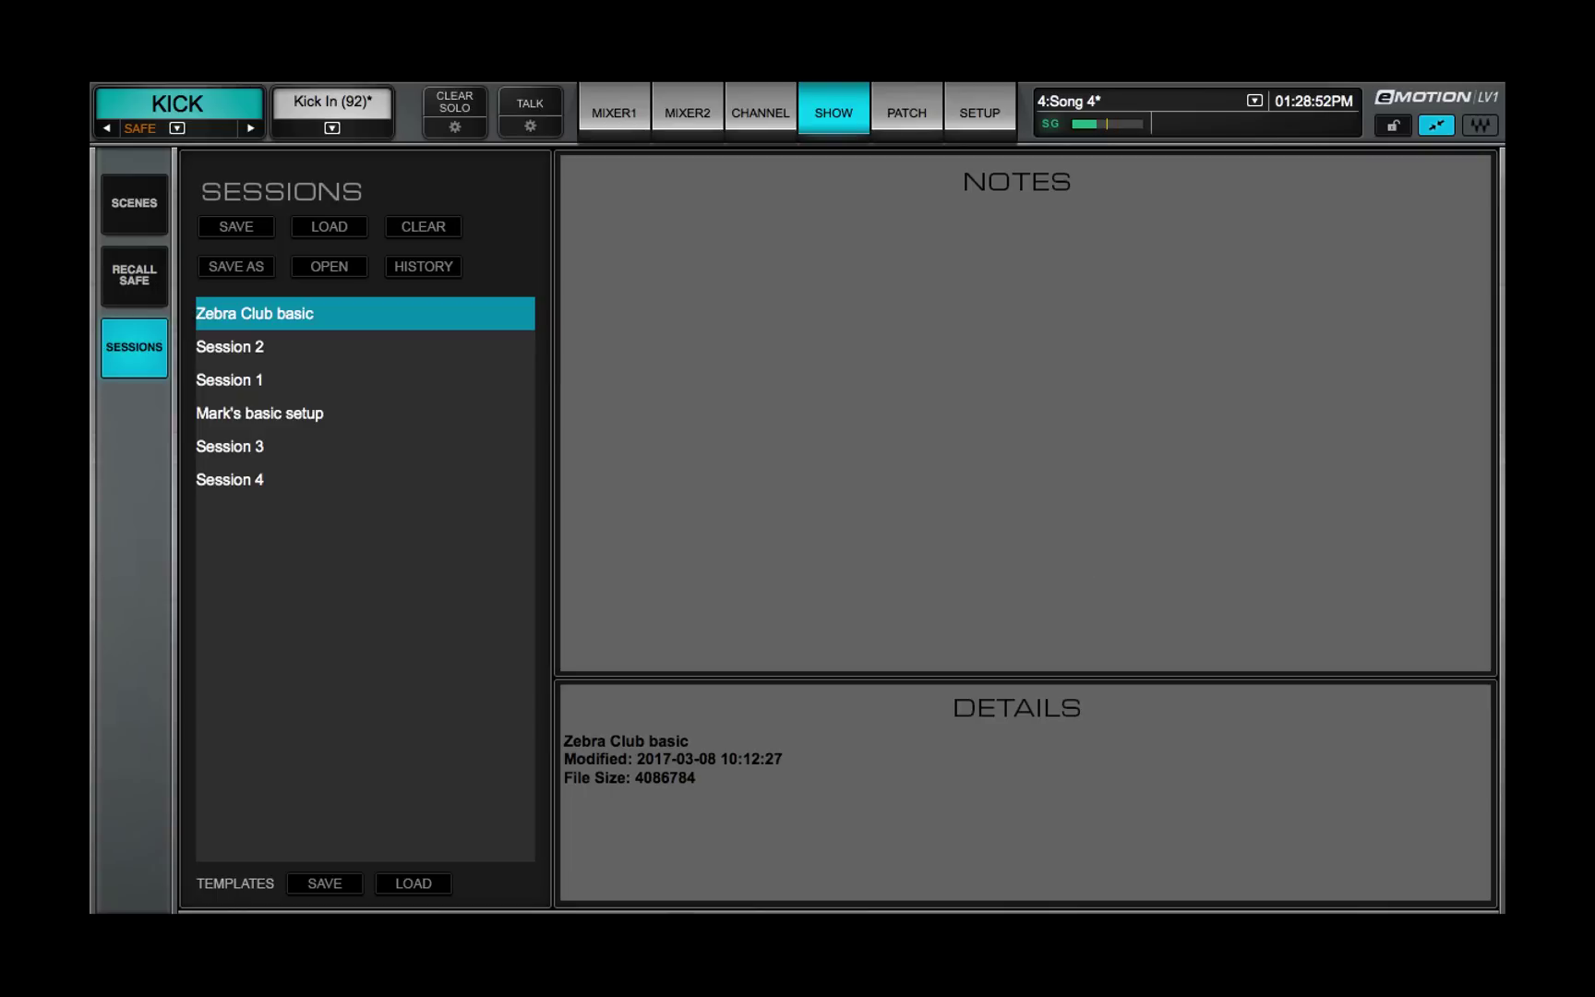
Review the notes of Session 3 and Session 1, and save the currently loaded session.
{"action": "left_click", "coordinate": [250, 446]}
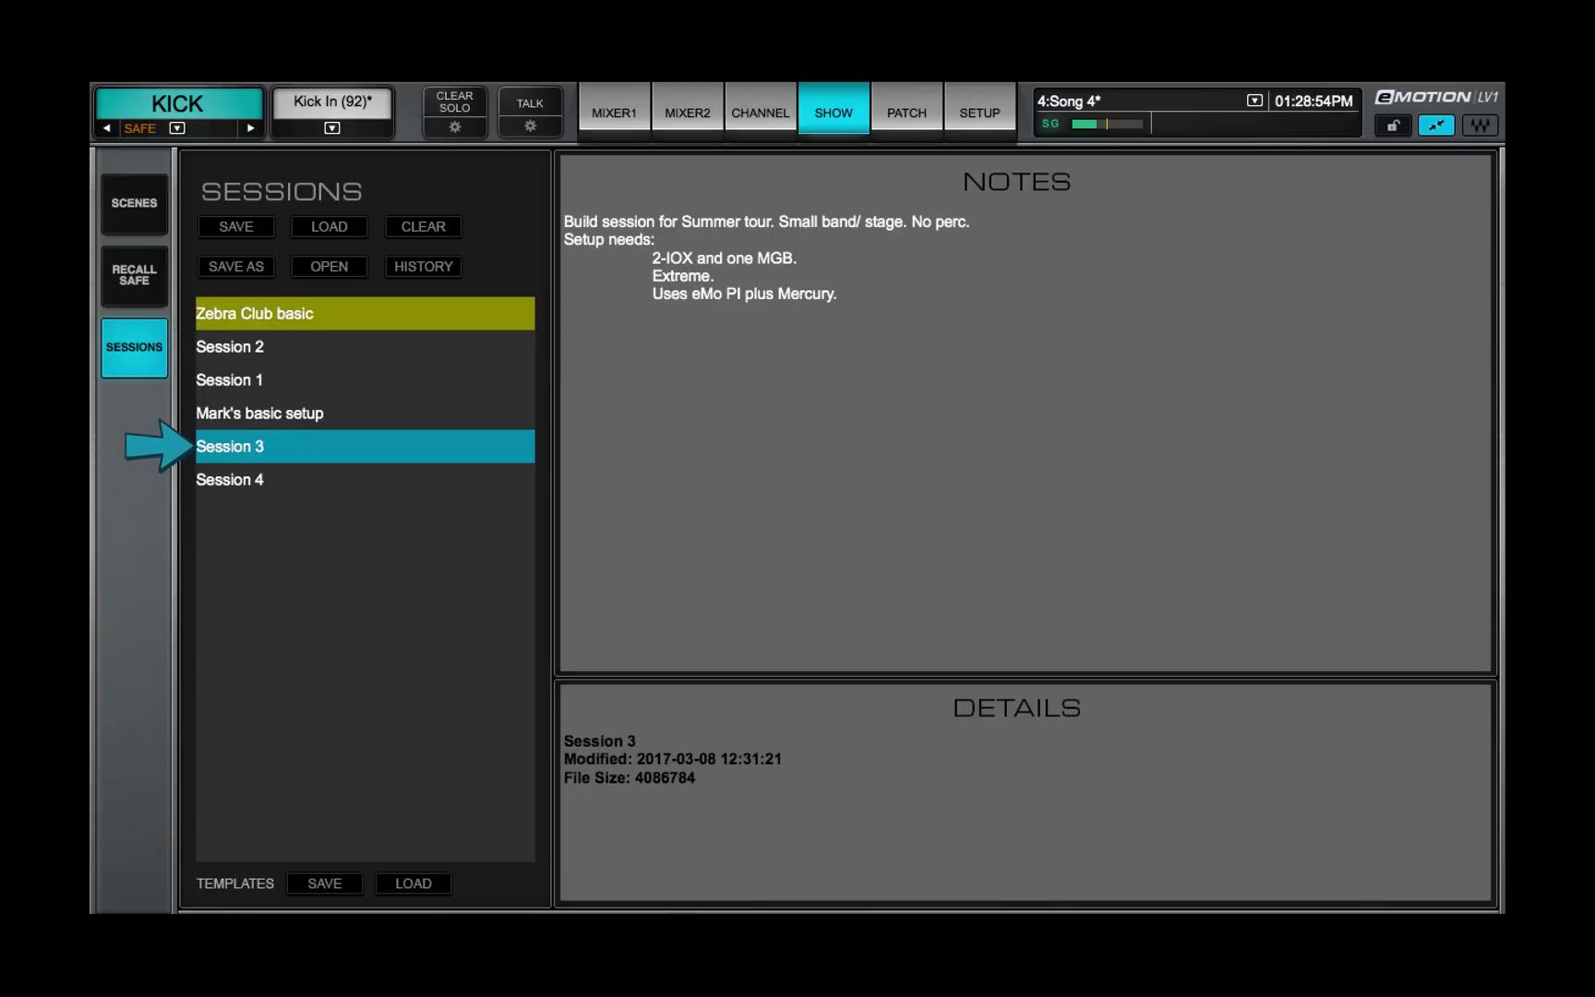
{"action": "left_click", "coordinate": [249, 379]}
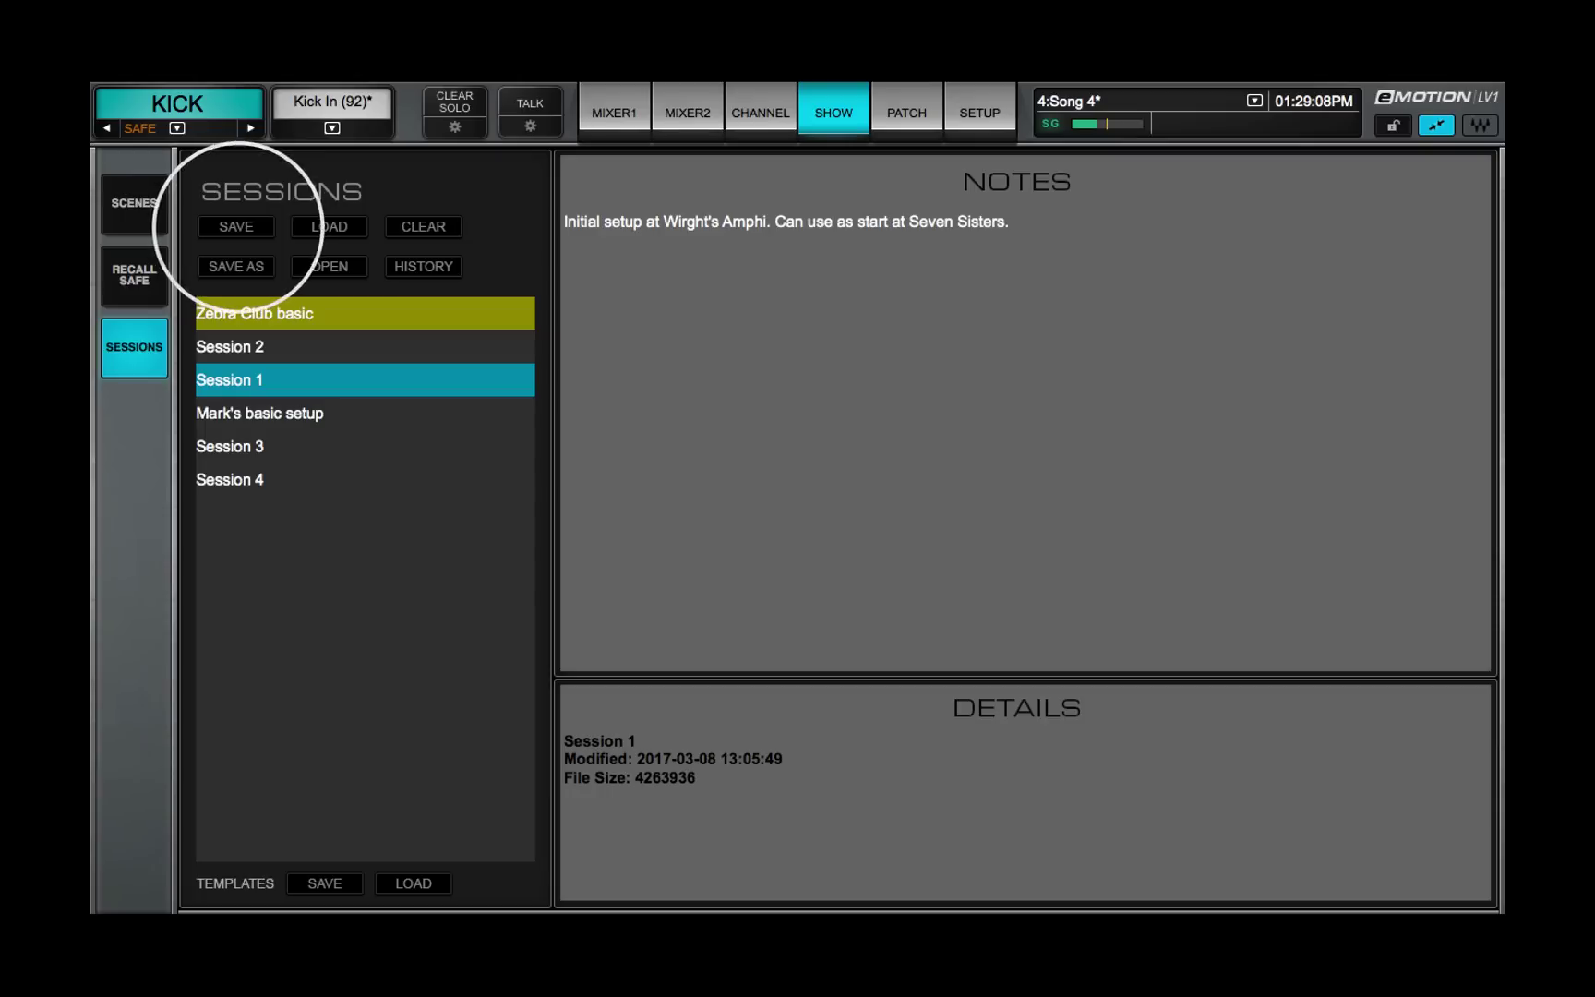
{"action": "left_click", "coordinate": [236, 226]}
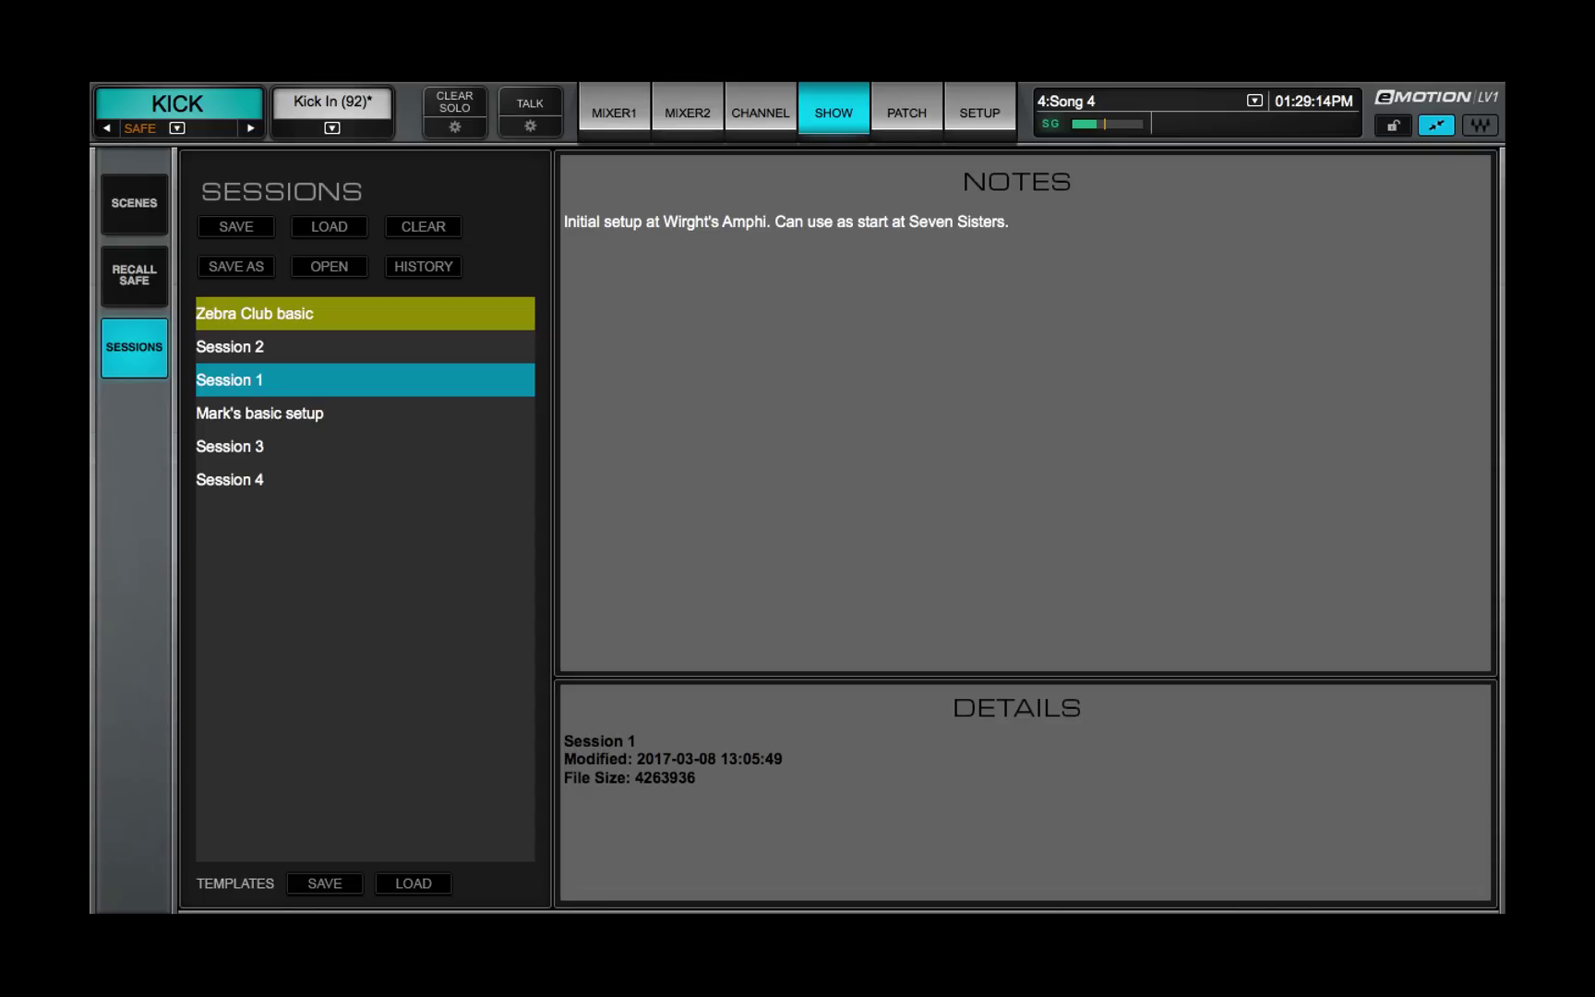
Save the current mixer session as a new file named Today's show in the Sessions folder.
{"action": "left_click", "coordinate": [230, 446]}
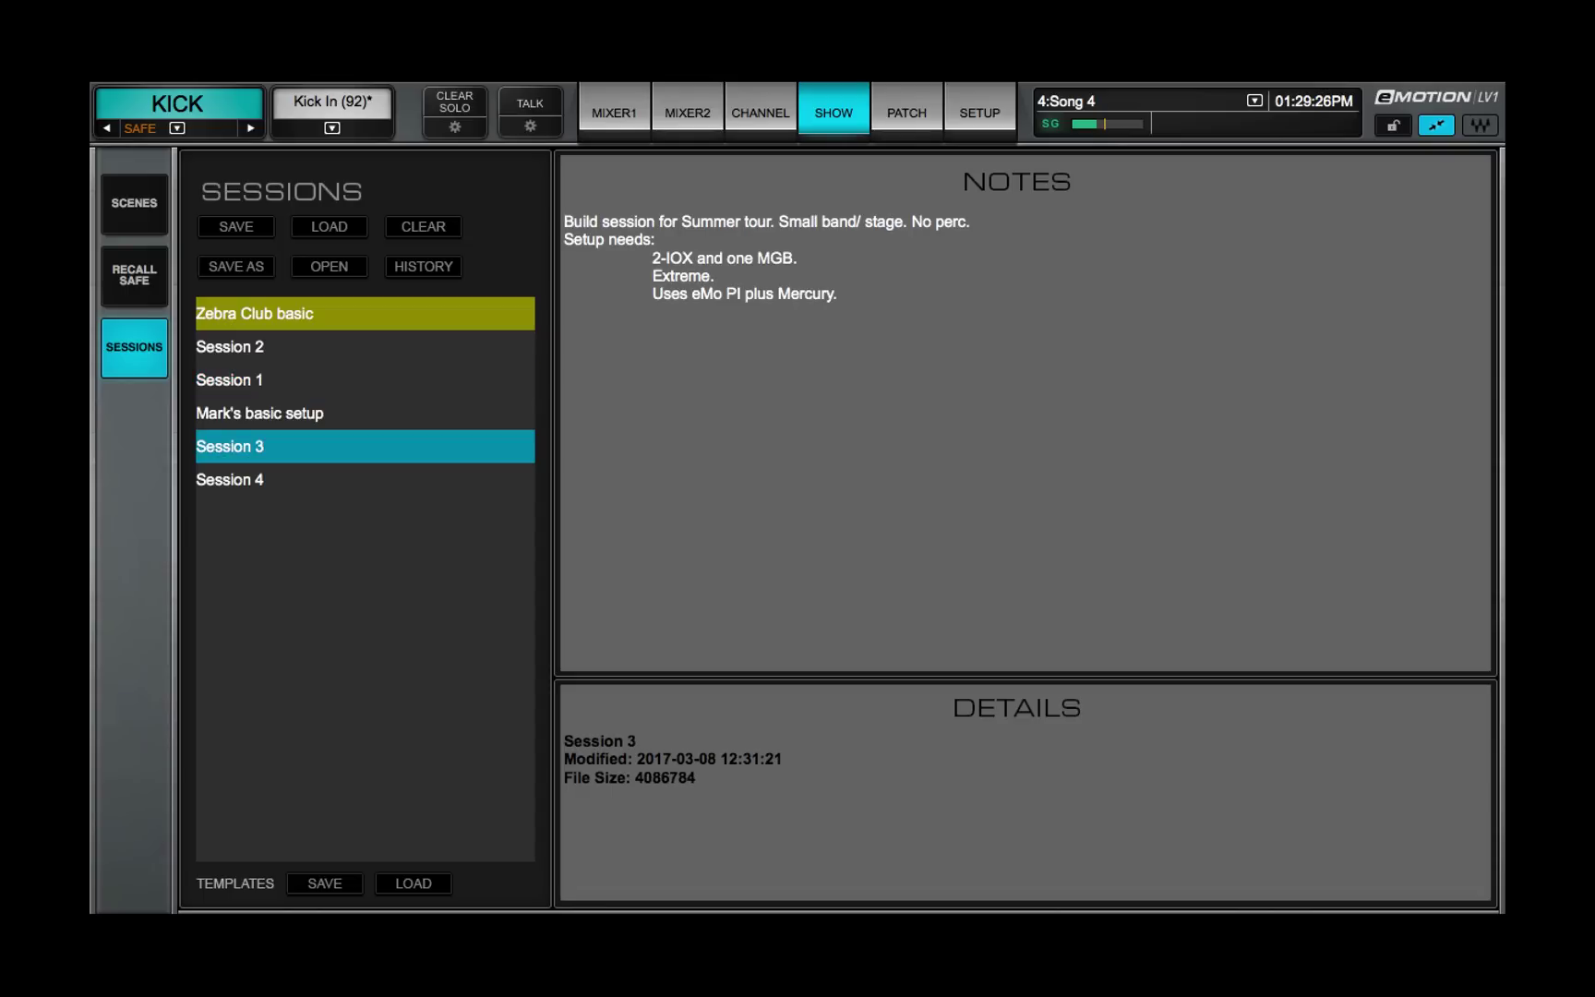
{"action": "left_click", "coordinate": [237, 266]}
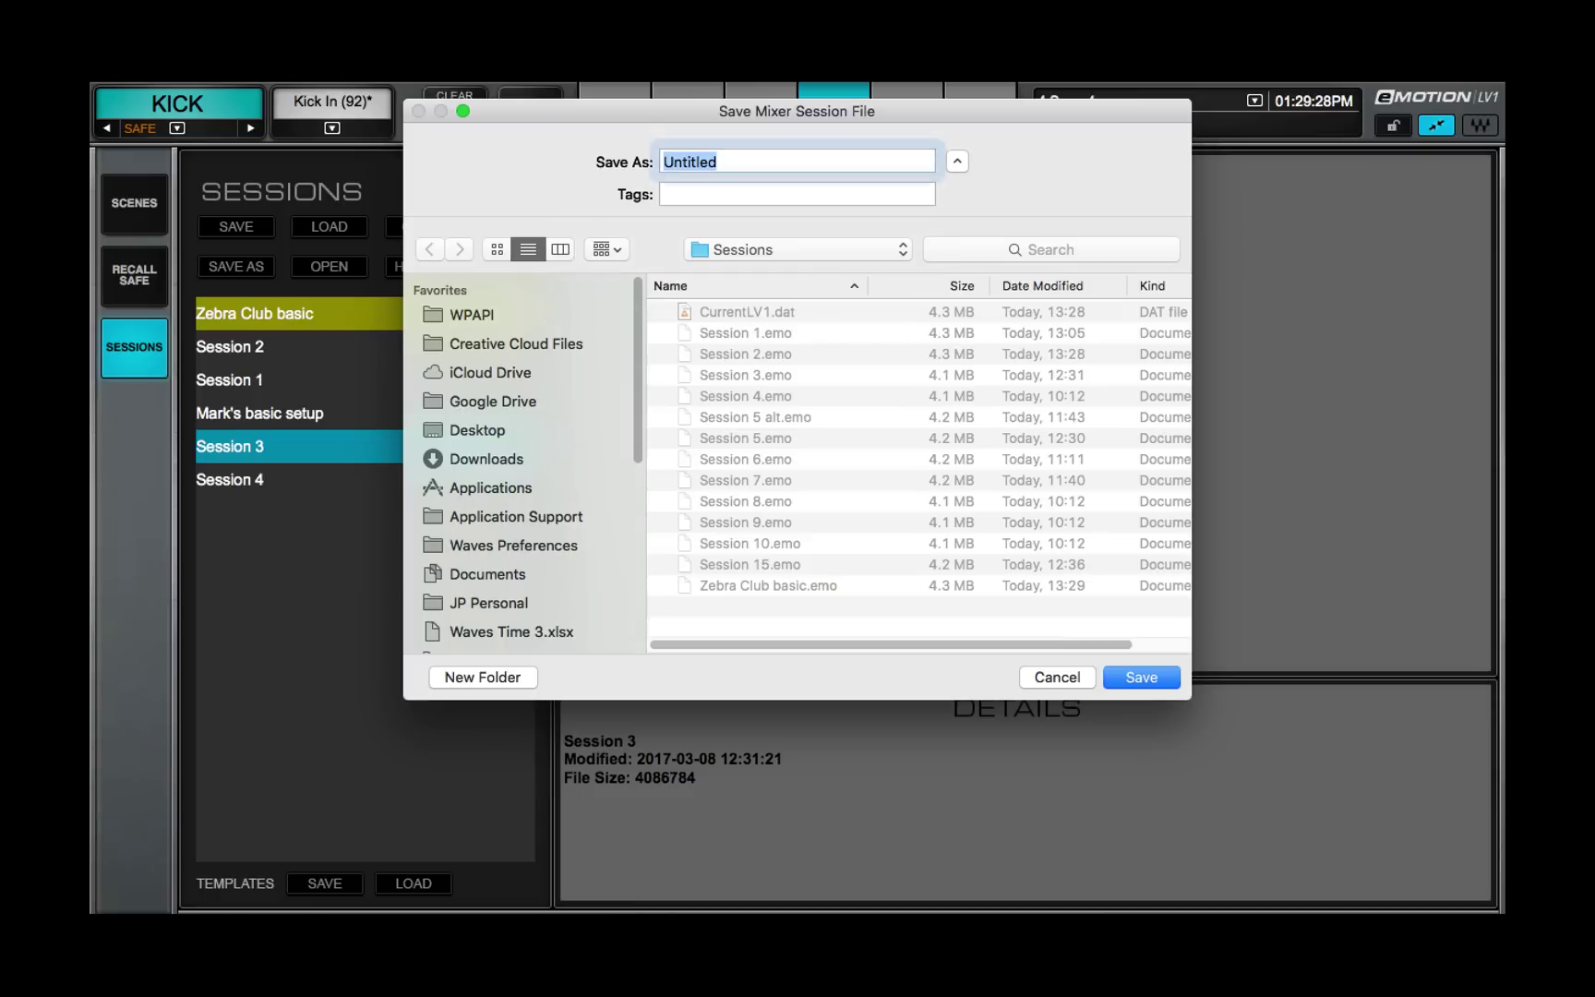
{"action": "type", "text": "Today'"}
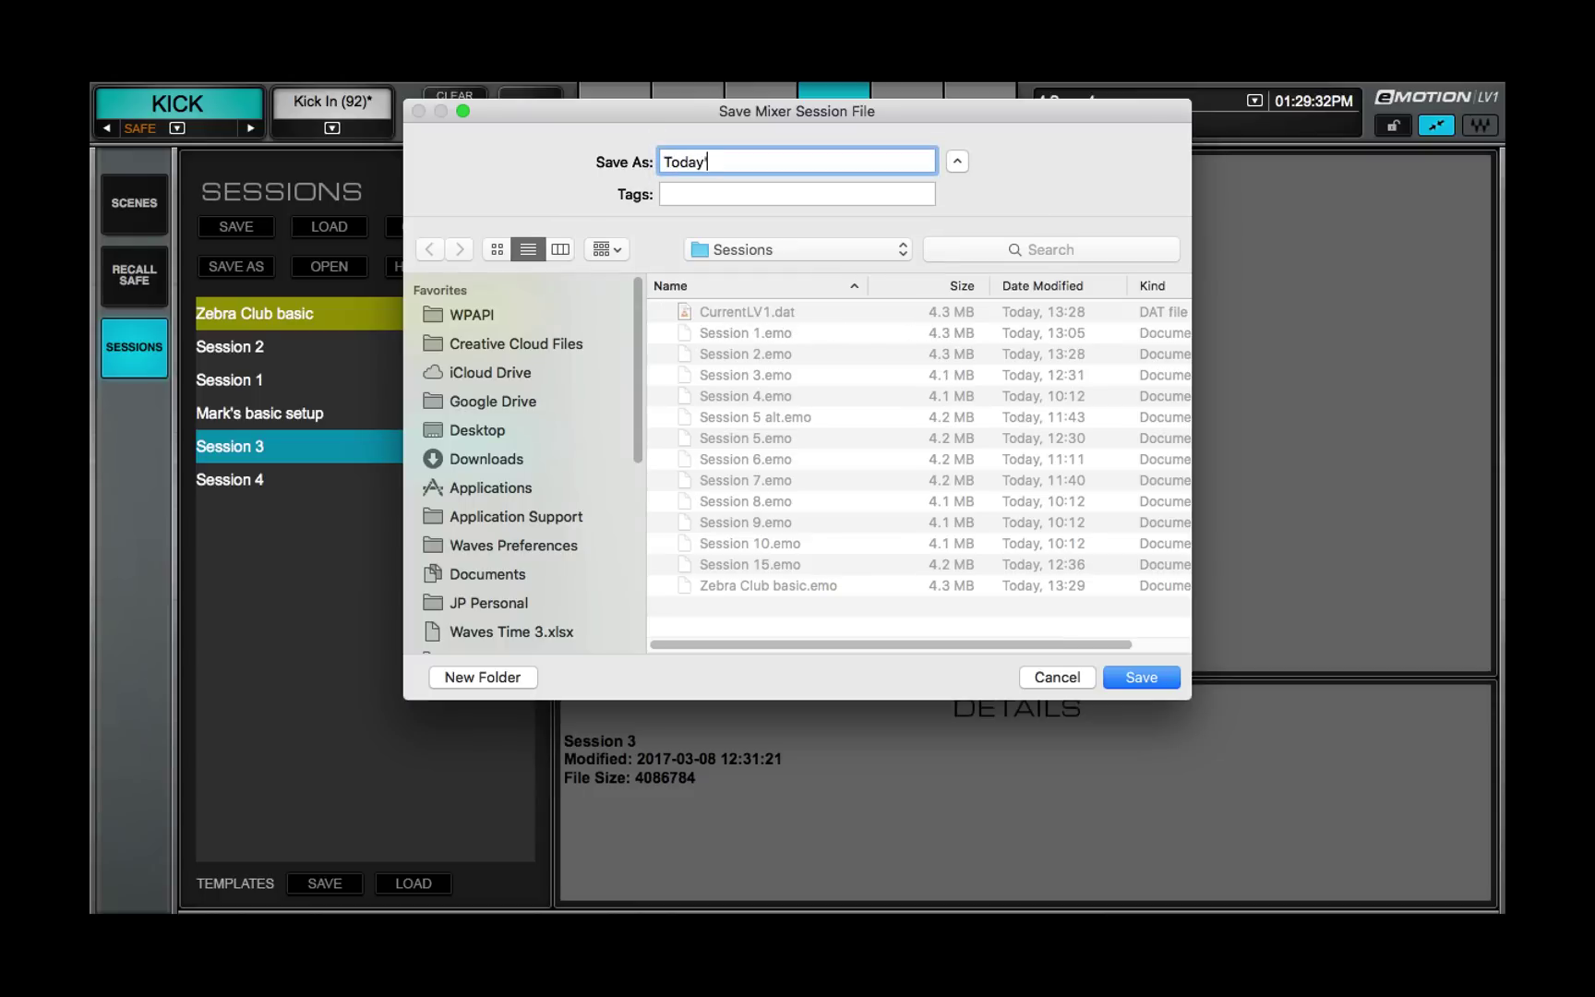
{"action": "type", "text": "s show"}
{"action": "key", "text": "super+a"}
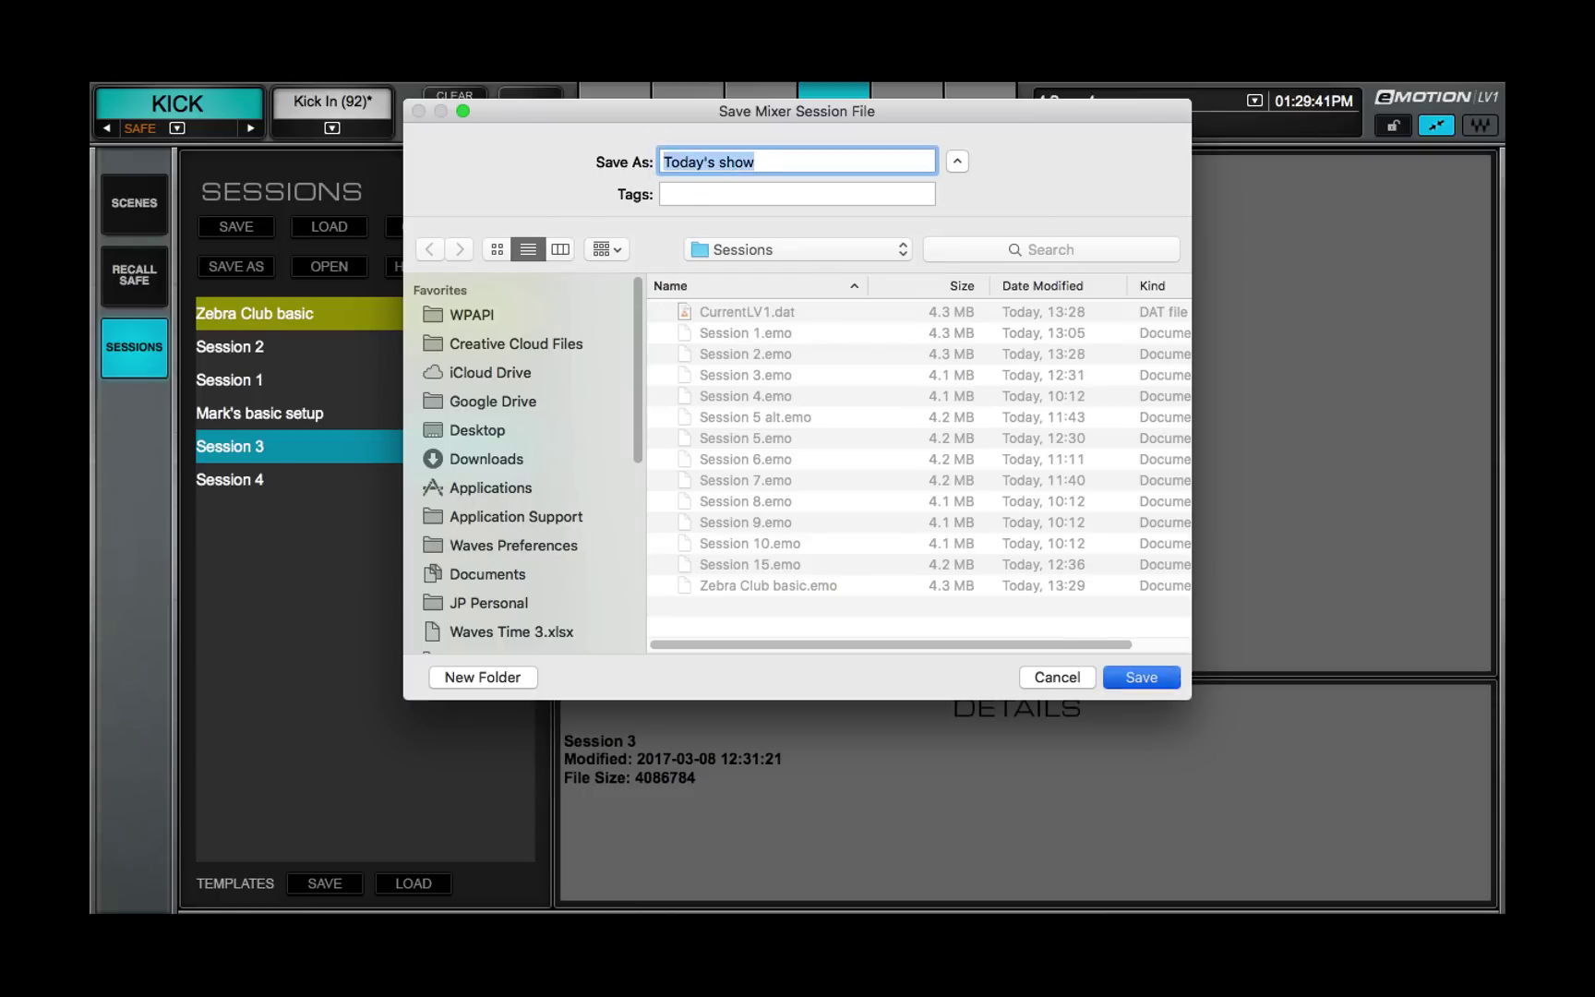
{"action": "key", "text": "Return"}
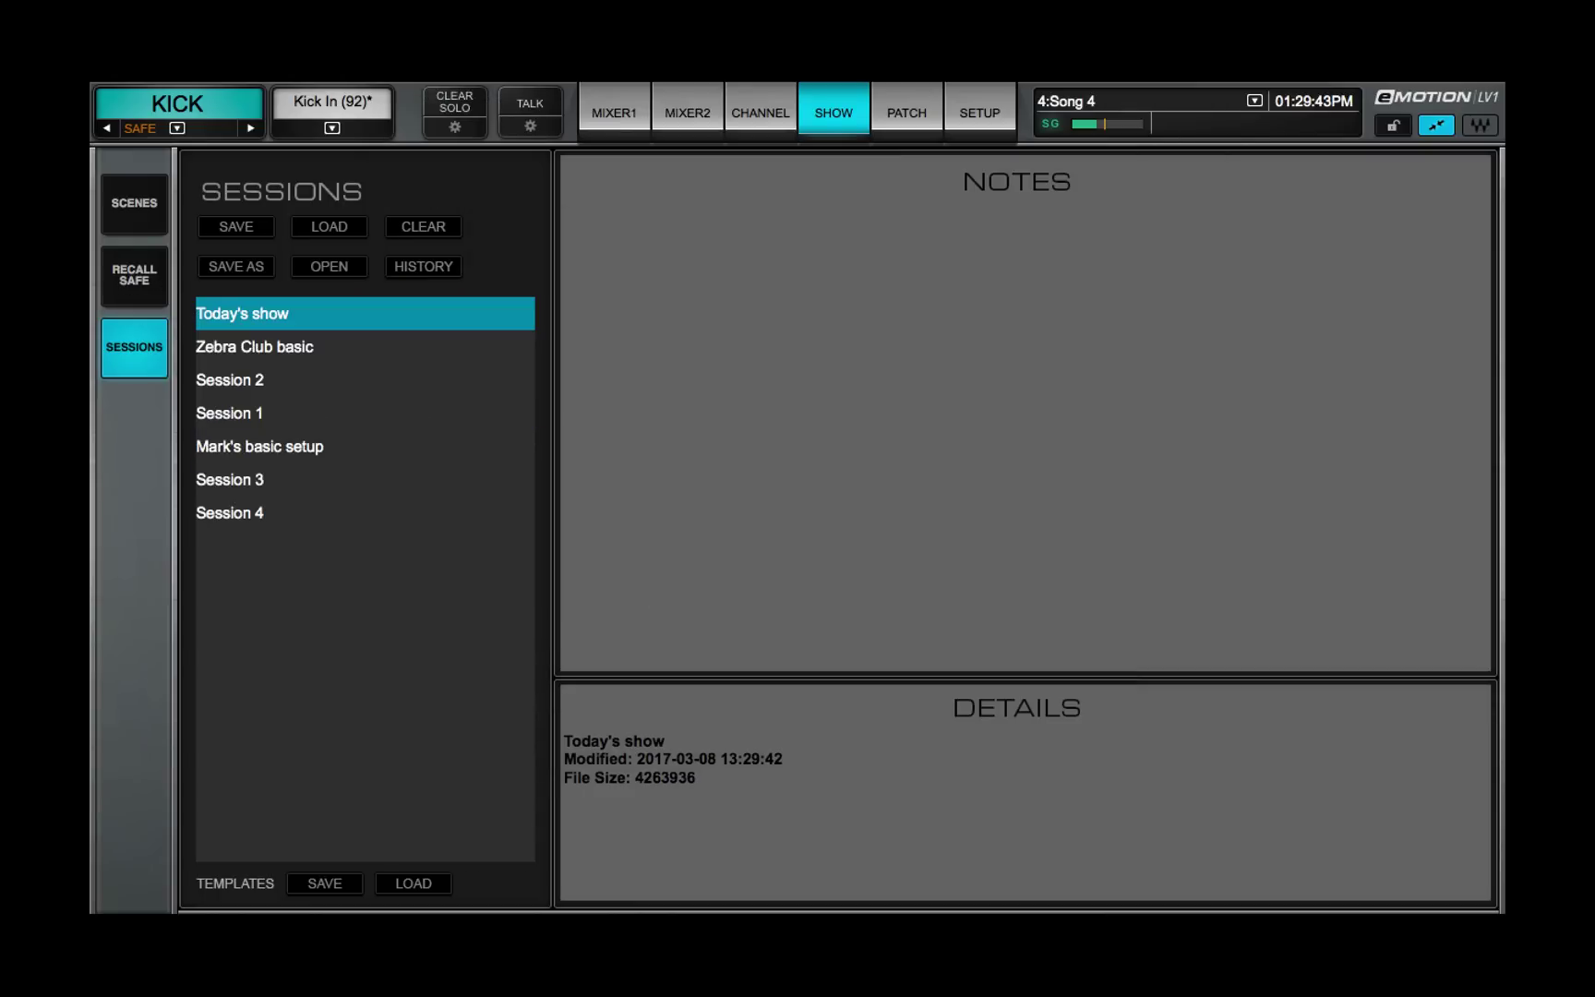
Clear the whole list of recent sessions.
{"action": "left_click", "coordinate": [423, 226]}
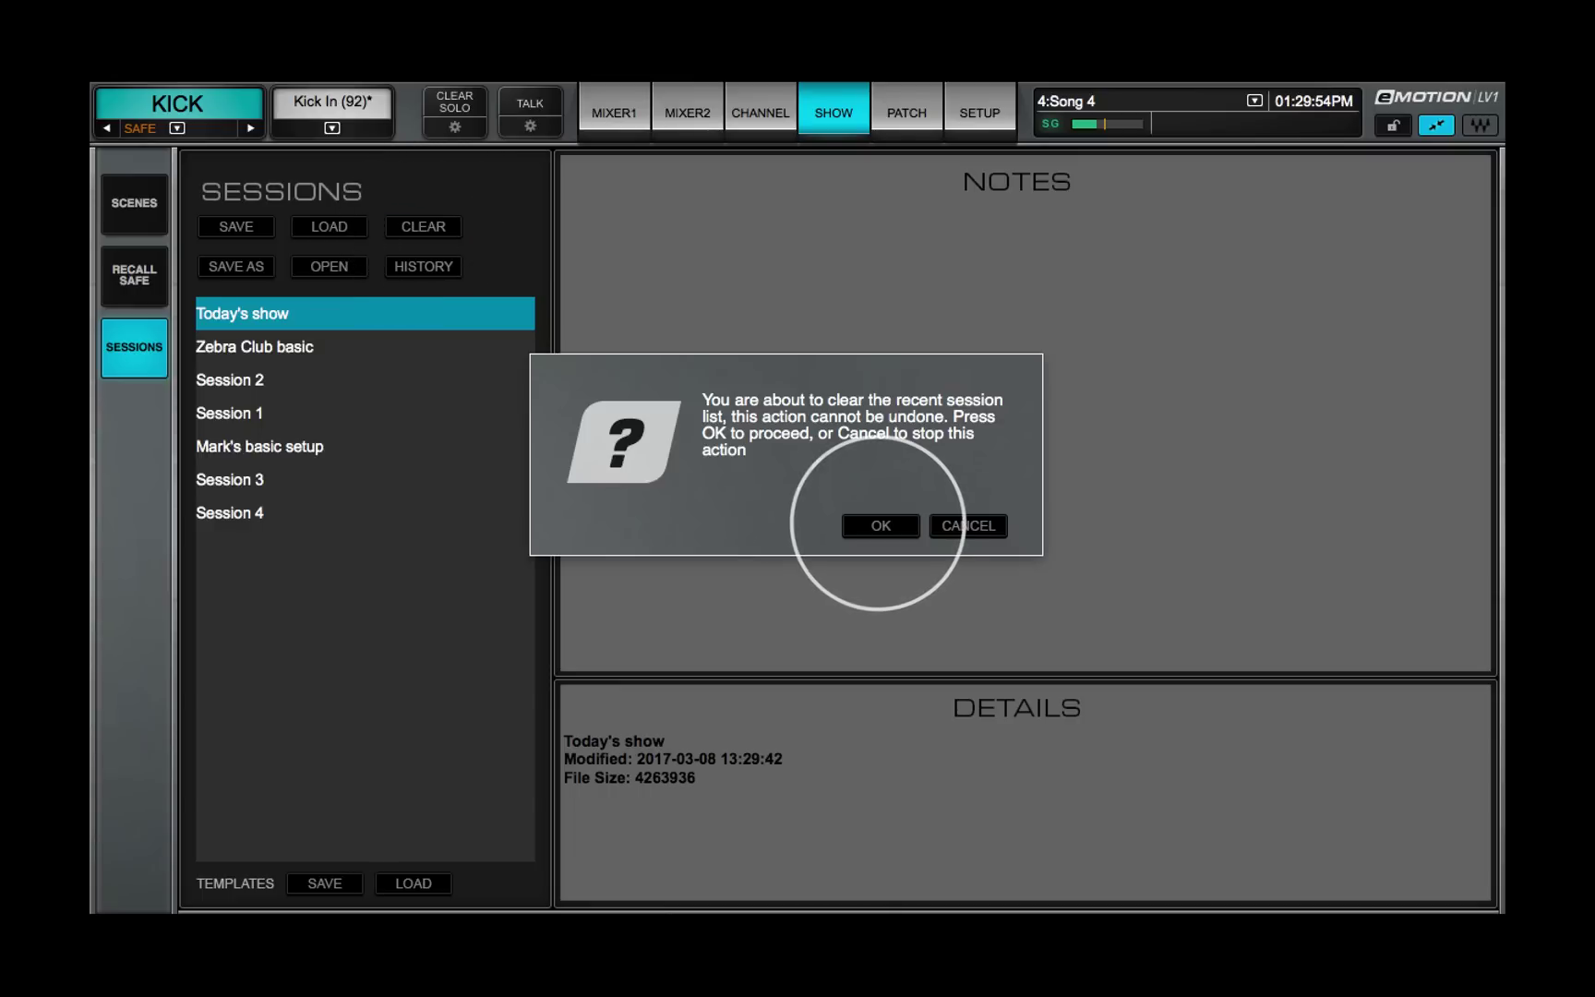
{"action": "left_click", "coordinate": [878, 525]}
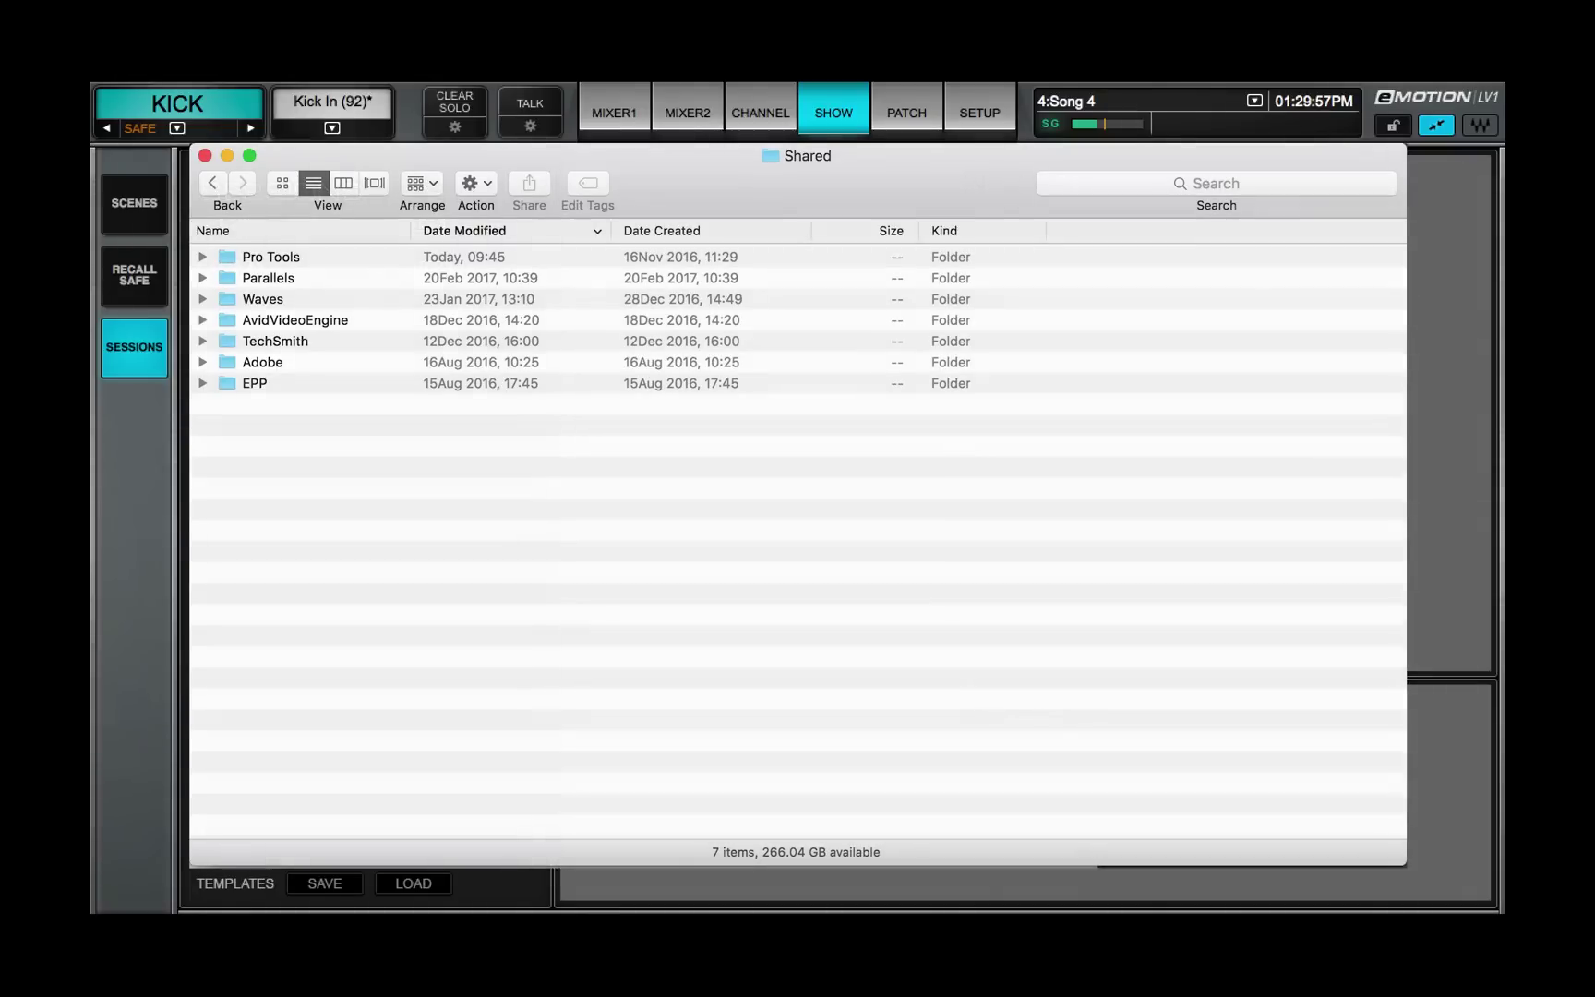
In Finder, open the Sessions folder inside Shared > Waves > eMotion to view the stored session files.
{"action": "left_click", "coordinate": [263, 299]}
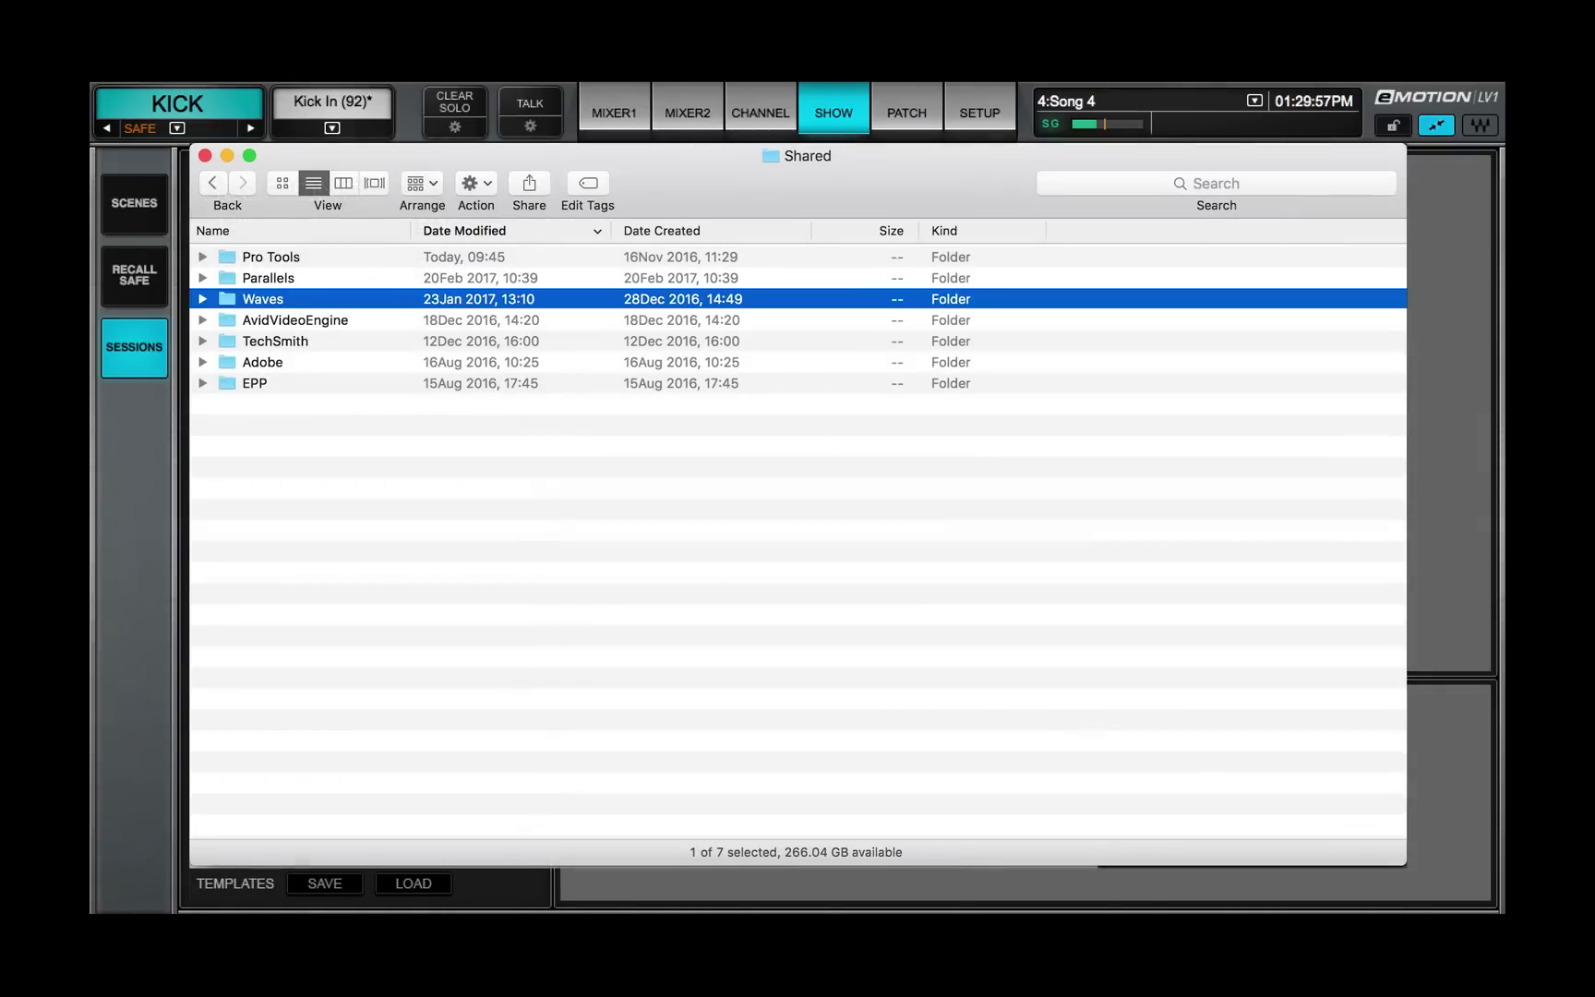
{"action": "key", "text": "super+o"}
{"action": "left_click", "coordinate": [268, 278]}
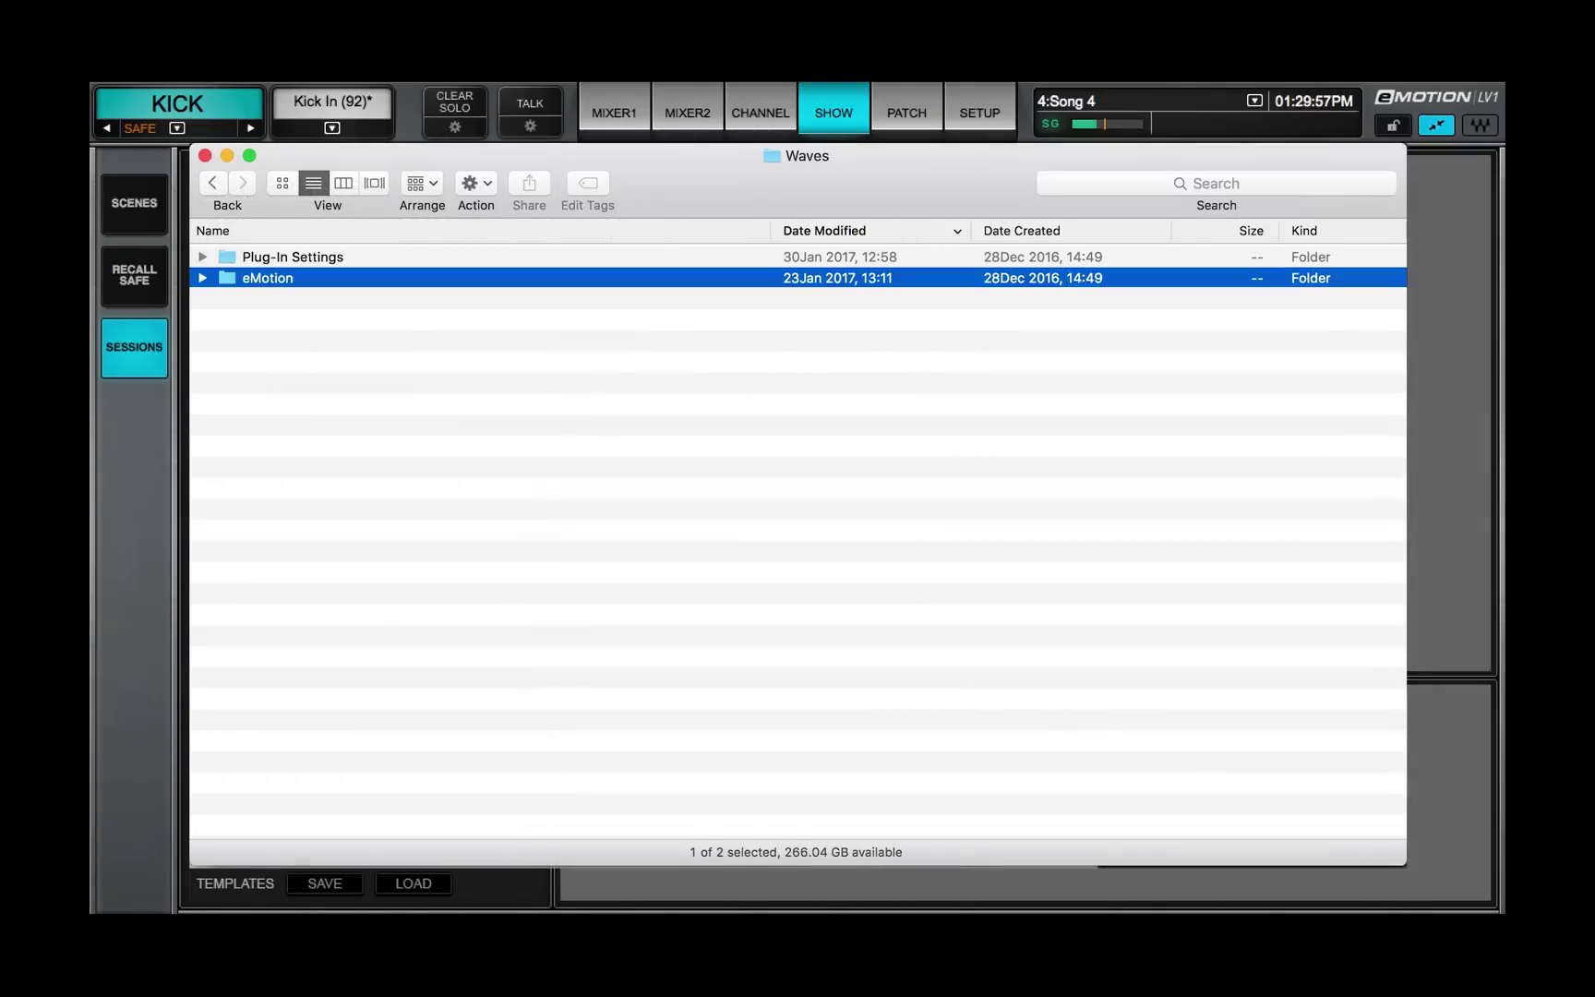
{"action": "double_click", "coordinate": [267, 278]}
{"action": "double_click", "coordinate": [270, 278]}
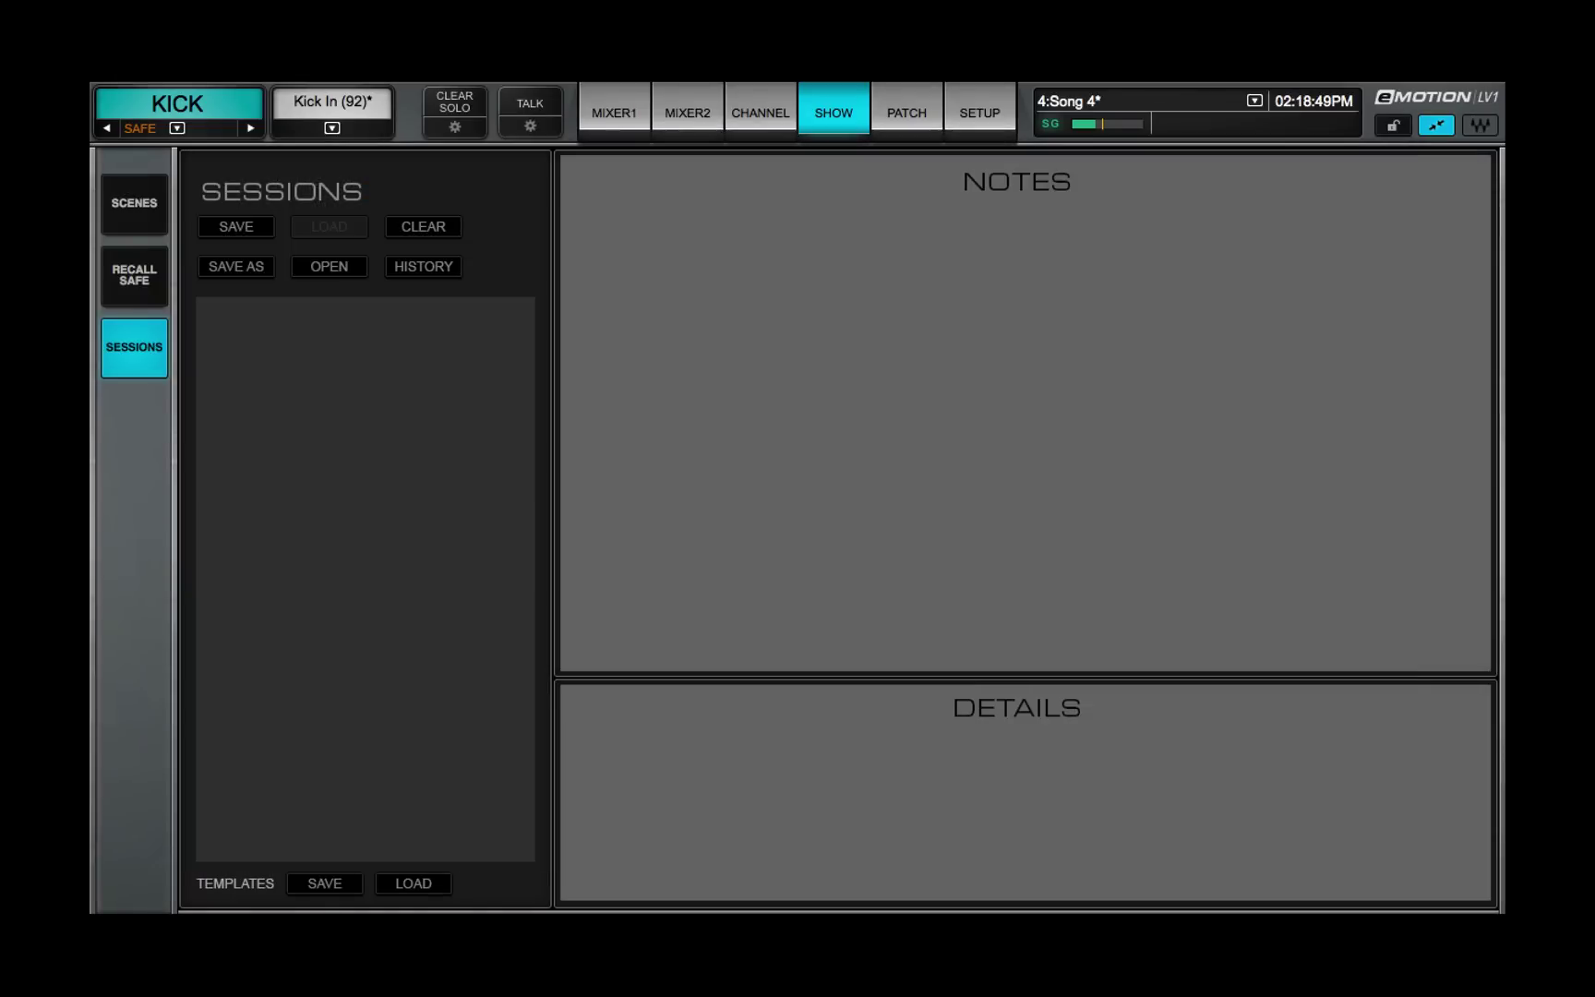
Browse the session history backups of Today's show, selecting the versions 20170308_140243, 20170308_134743 and 20170308_133843.
{"action": "left_click", "coordinate": [423, 266]}
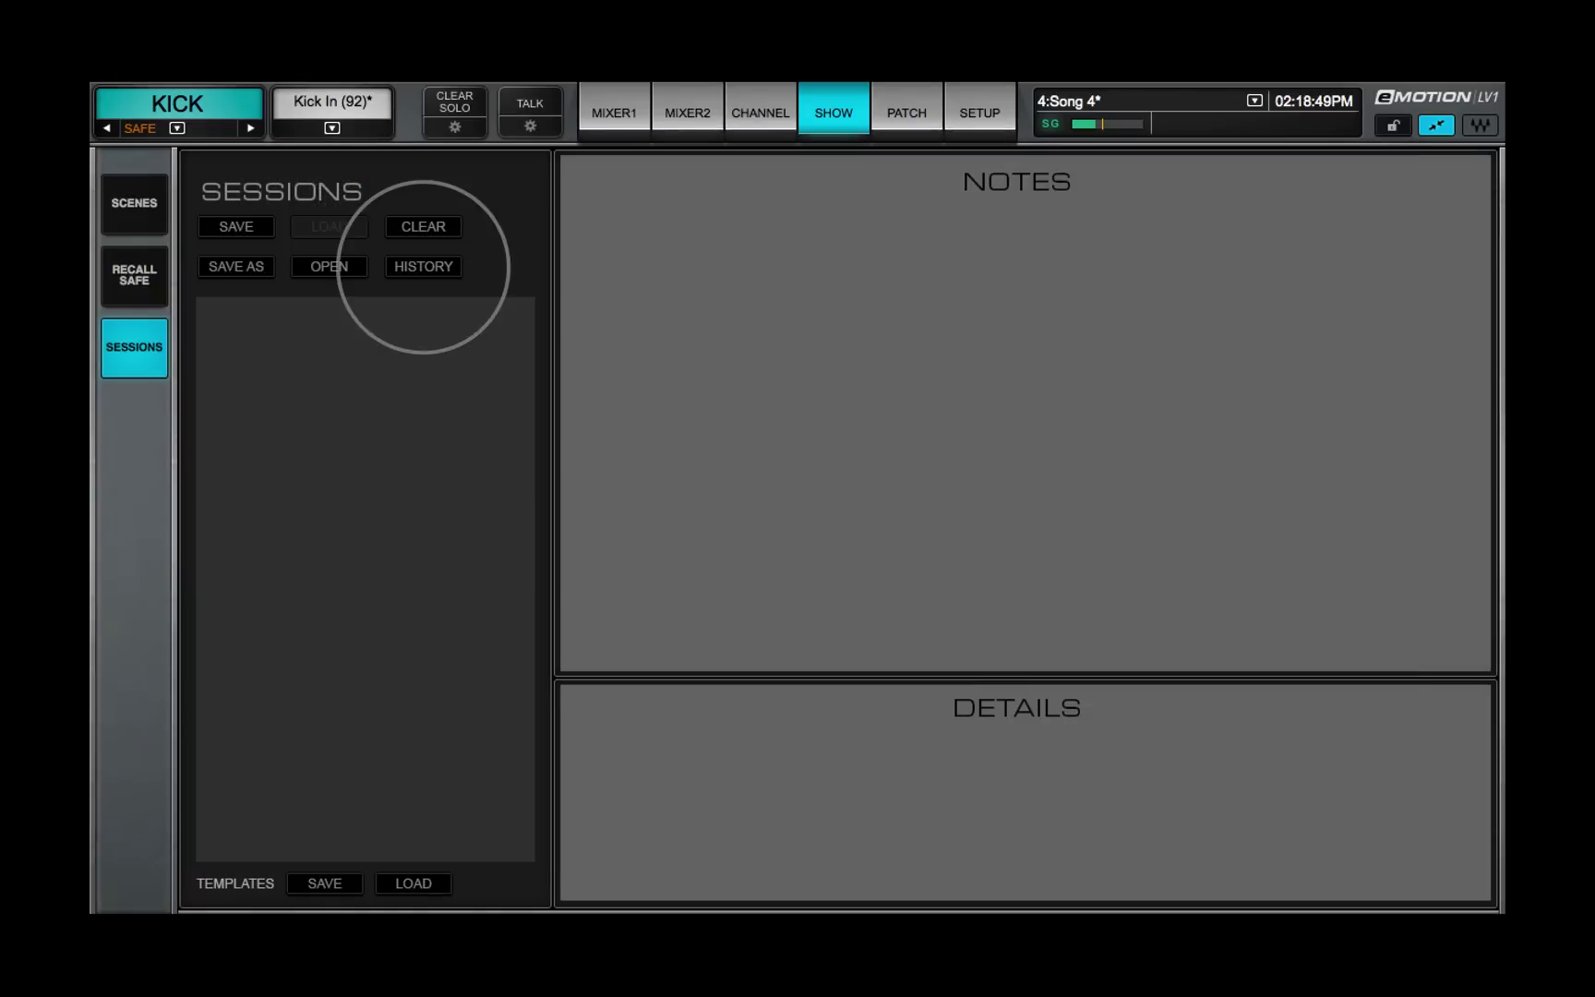
{"action": "left_click", "coordinate": [585, 281]}
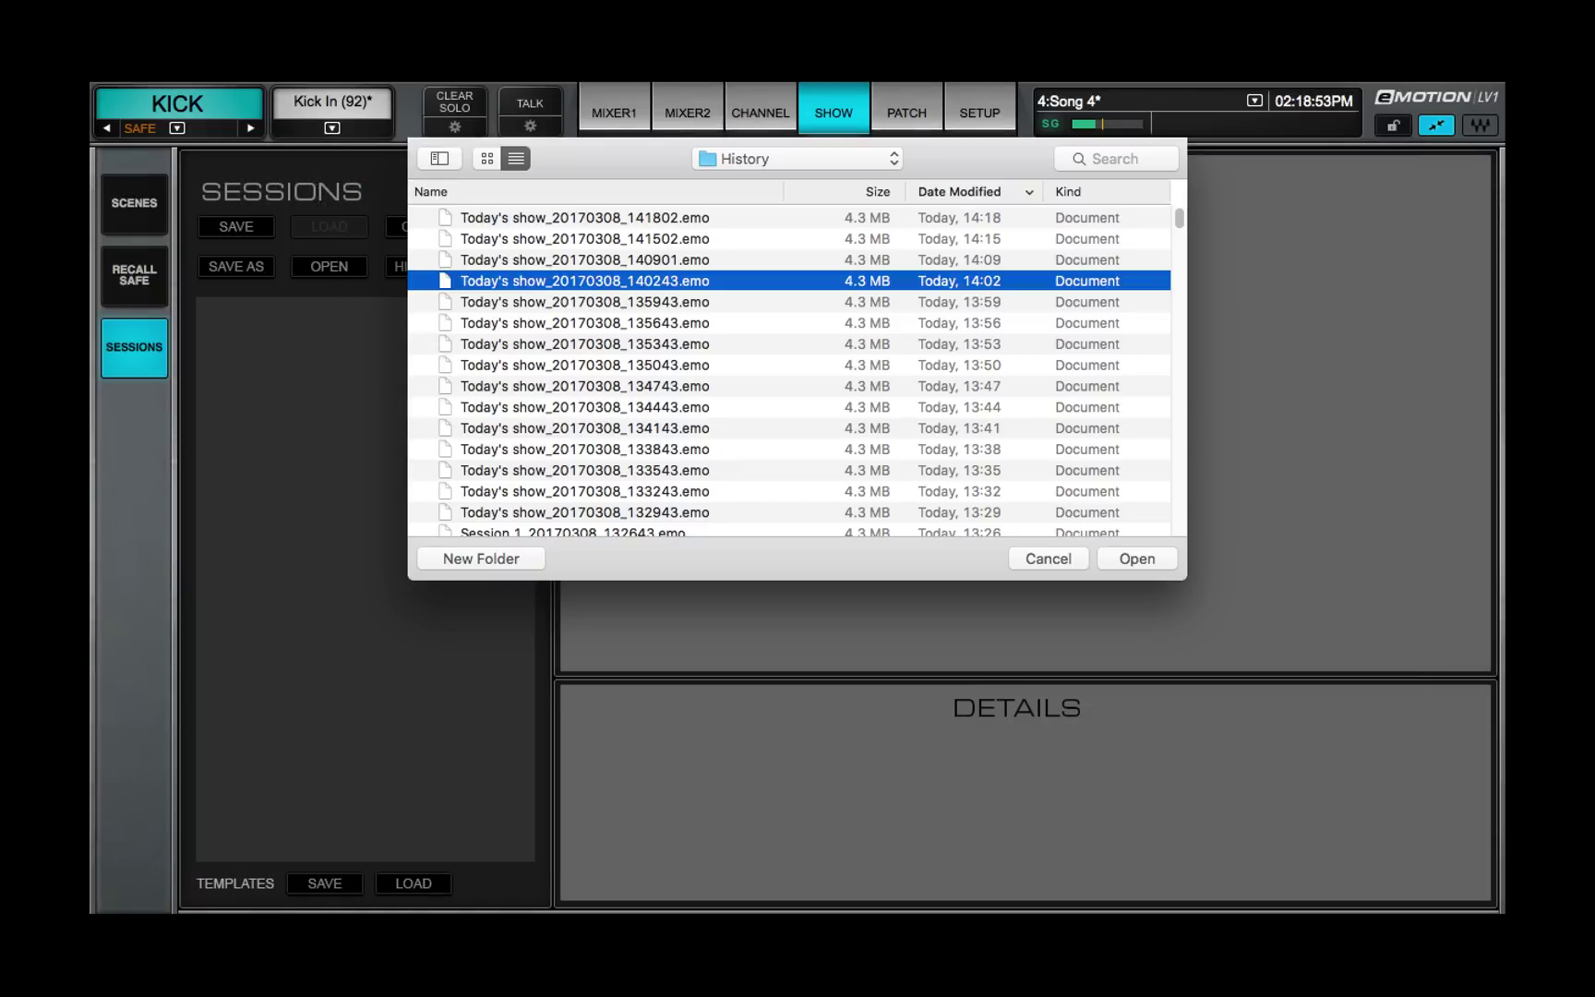
{"action": "left_click", "coordinate": [584, 386]}
{"action": "left_click", "coordinate": [584, 449]}
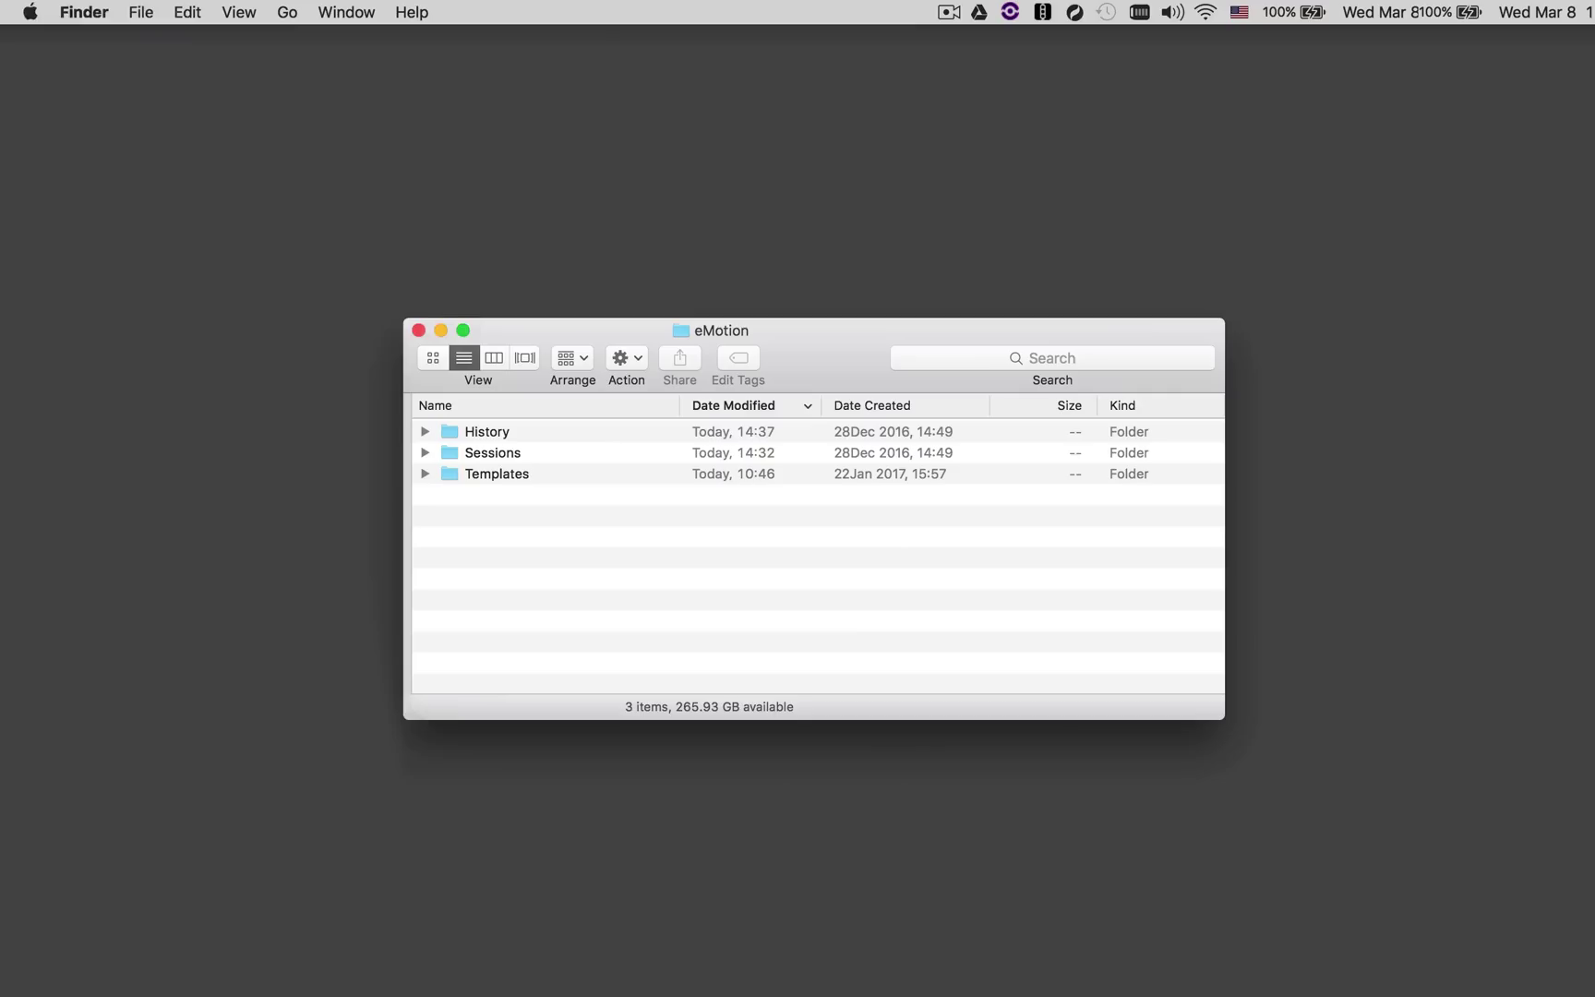
In Finder, delete Session 6.emo and Today's show.emo from the eMotion Sessions folder.
{"action": "double_click", "coordinate": [493, 452]}
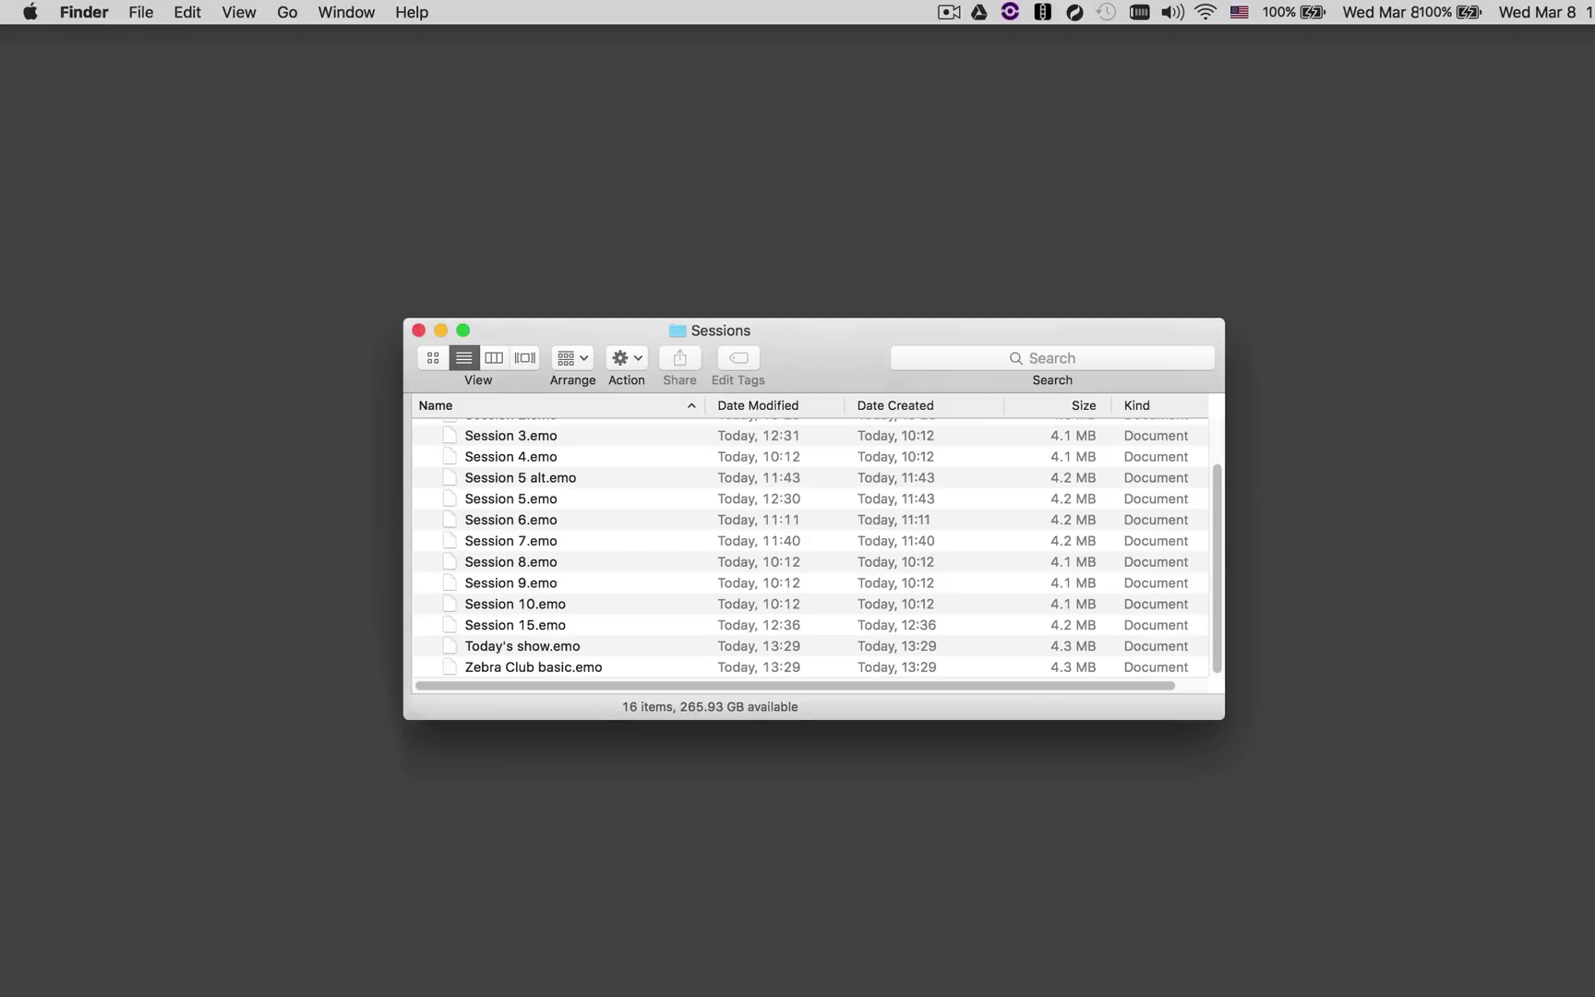
{"action": "left_click", "coordinate": [511, 520]}
{"action": "left_click", "coordinate": [521, 646], "text": "super"}
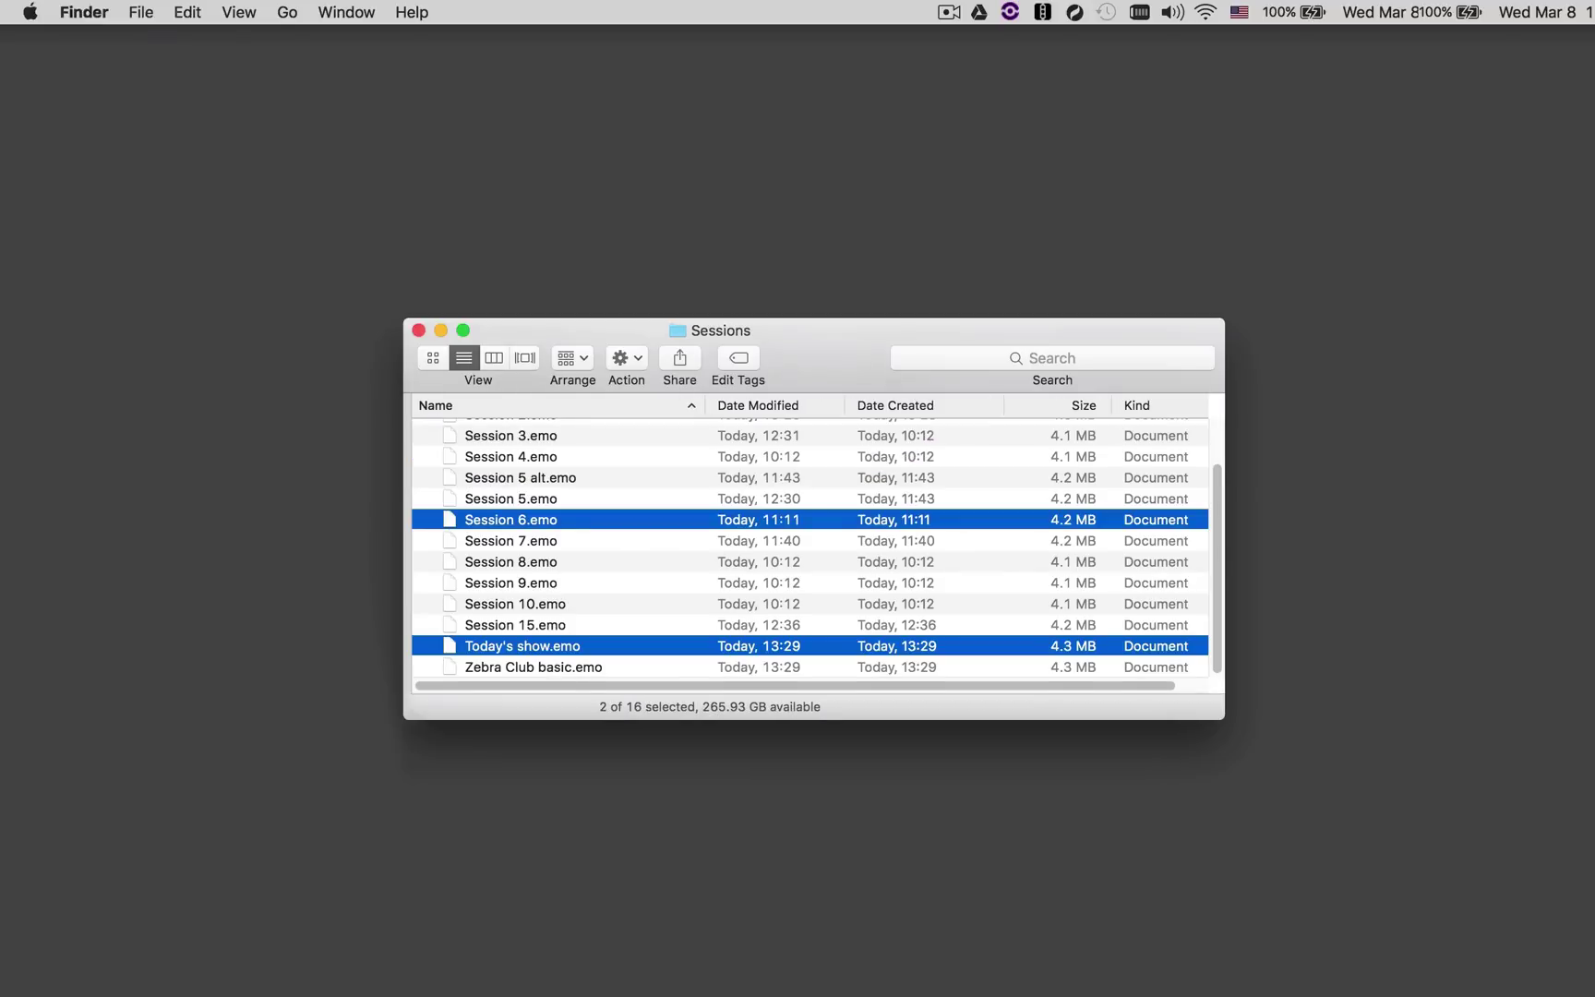
{"action": "key", "text": "super+BackSpace"}
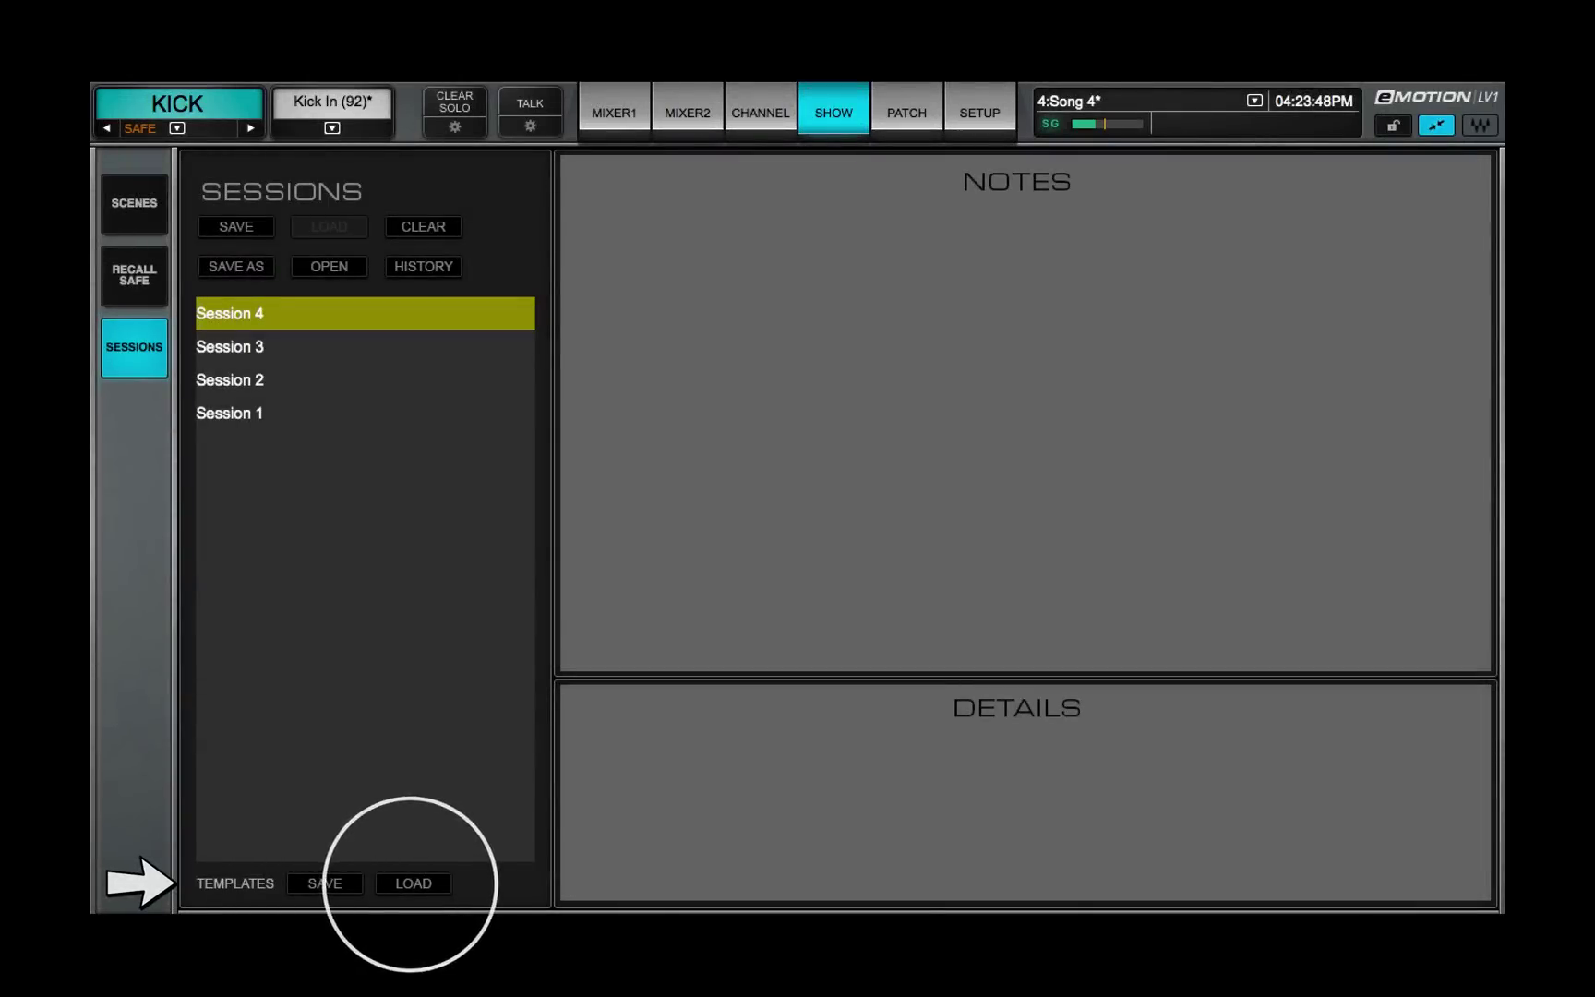
Load the template file I'm so smart template.emo from the Templates folder.
{"action": "left_click", "coordinate": [413, 884]}
{"action": "left_click", "coordinate": [880, 525]}
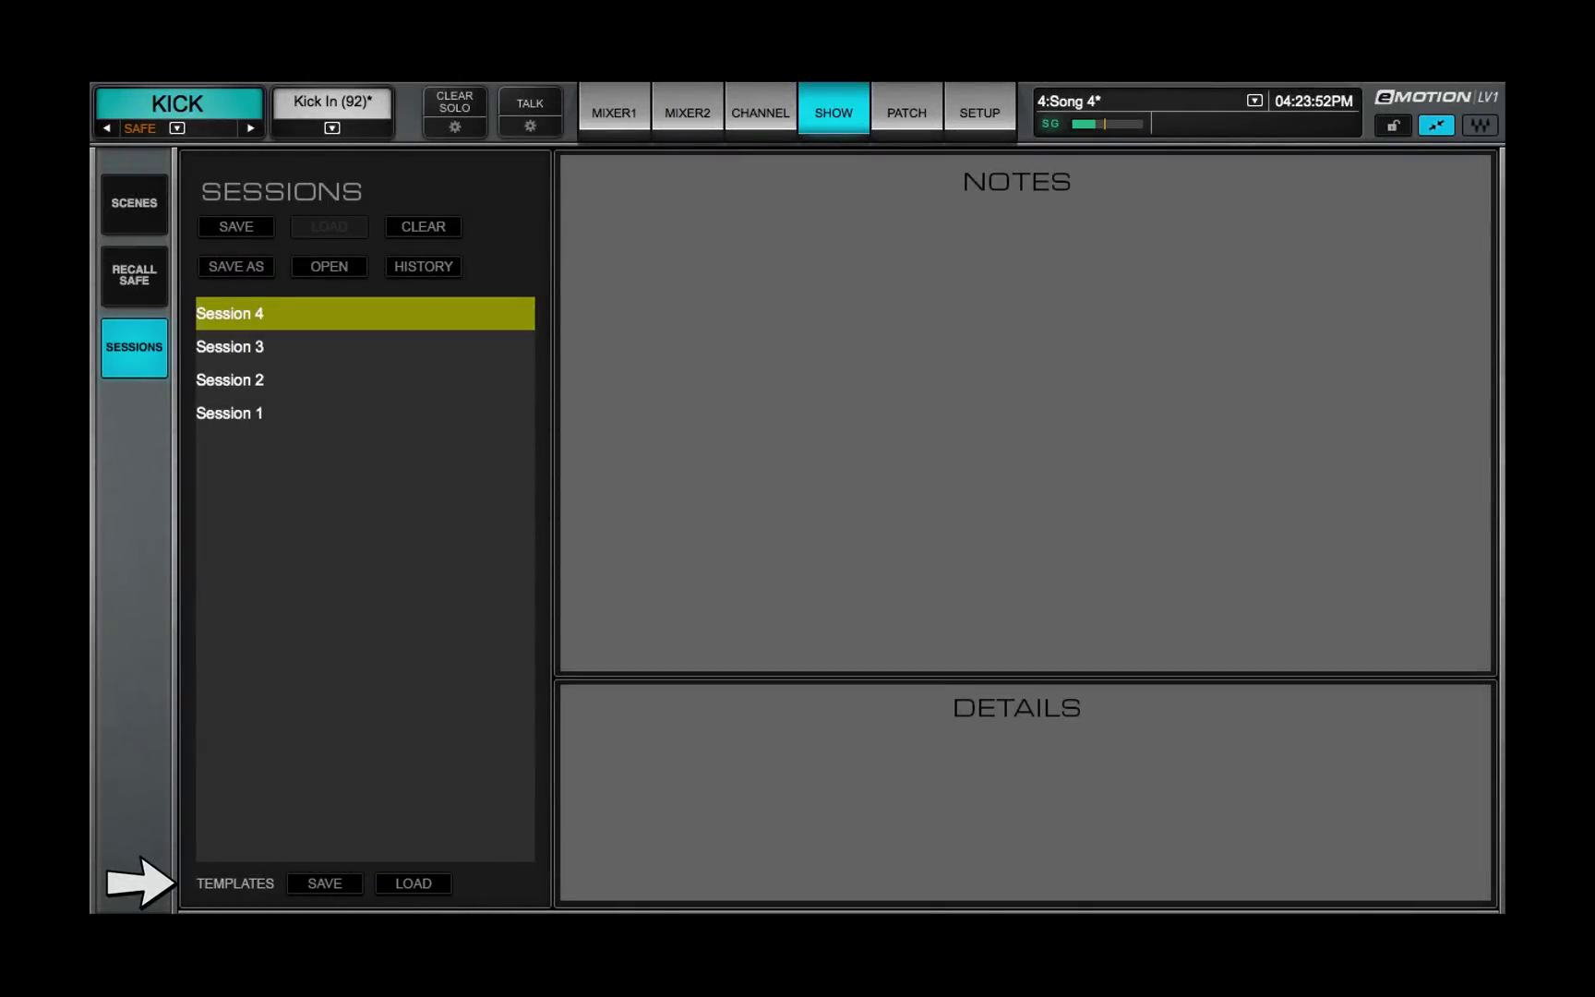
{"action": "left_click", "coordinate": [543, 218]}
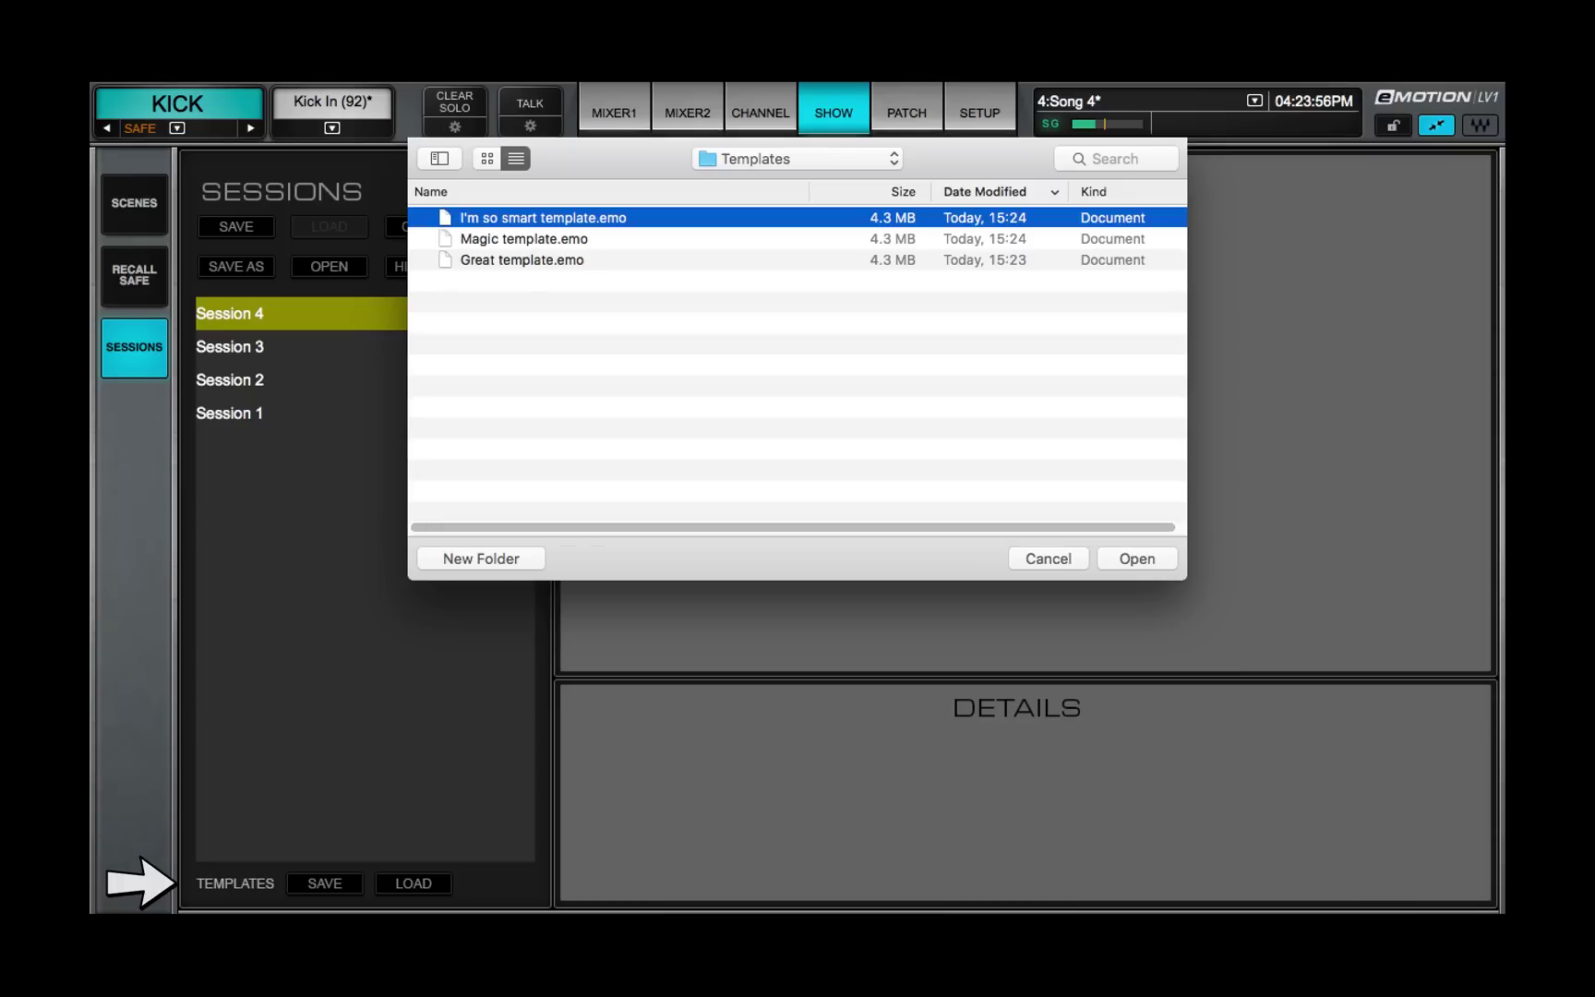
{"action": "left_click", "coordinate": [1136, 559]}
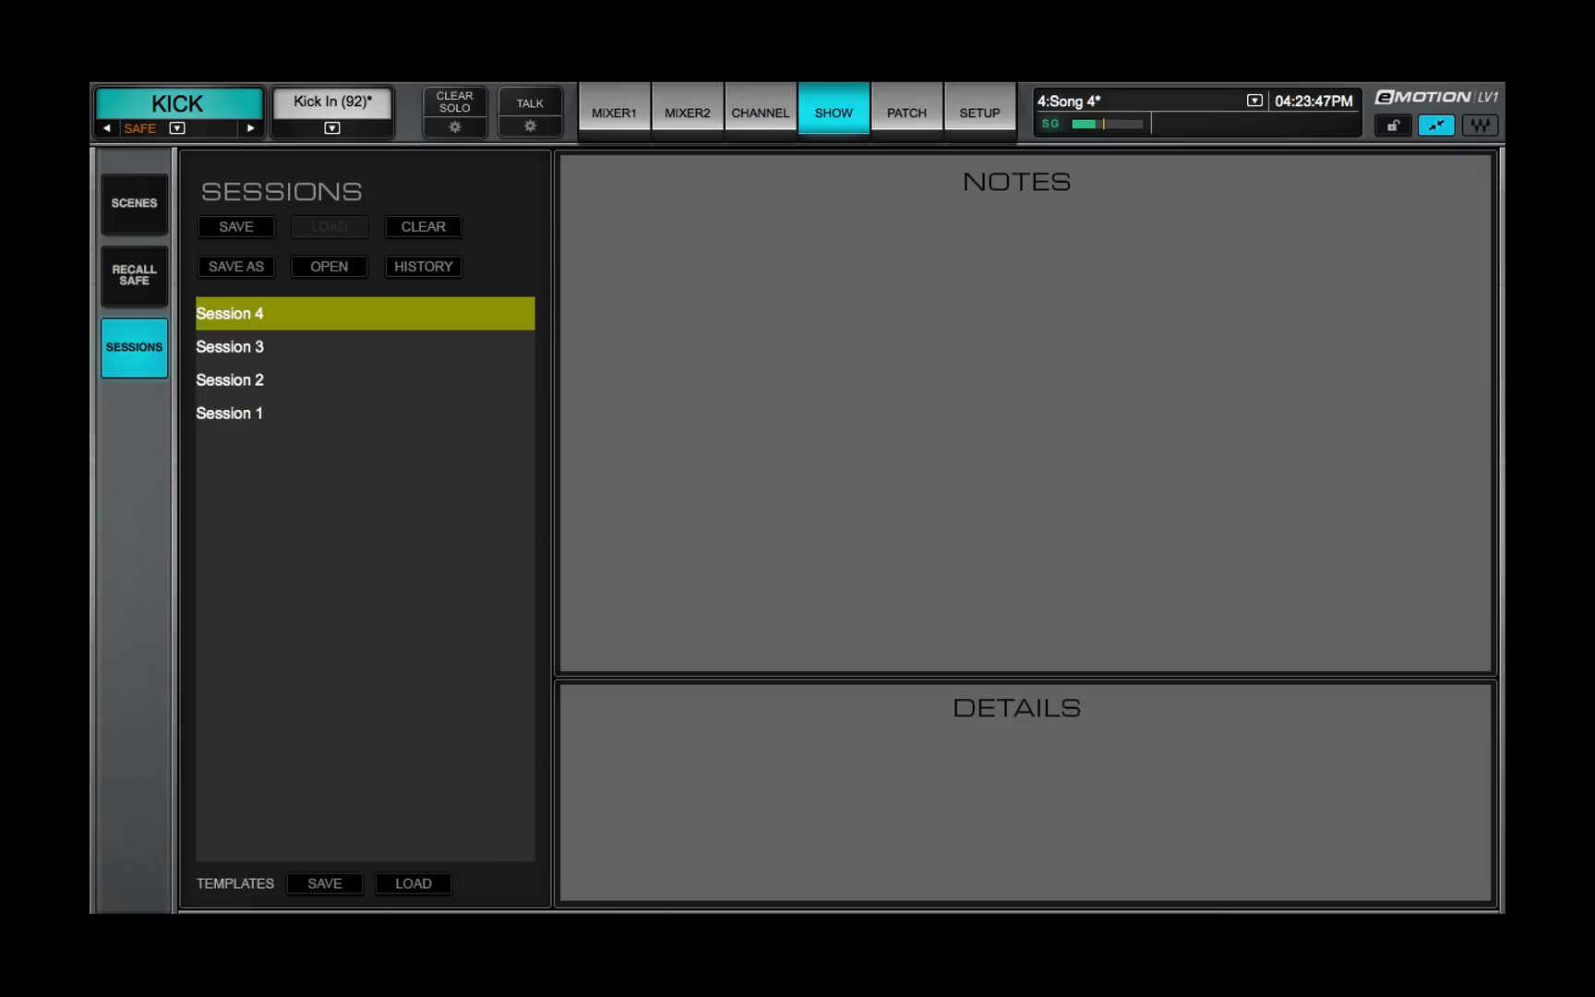
{"action": "left_click", "coordinate": [412, 884]}
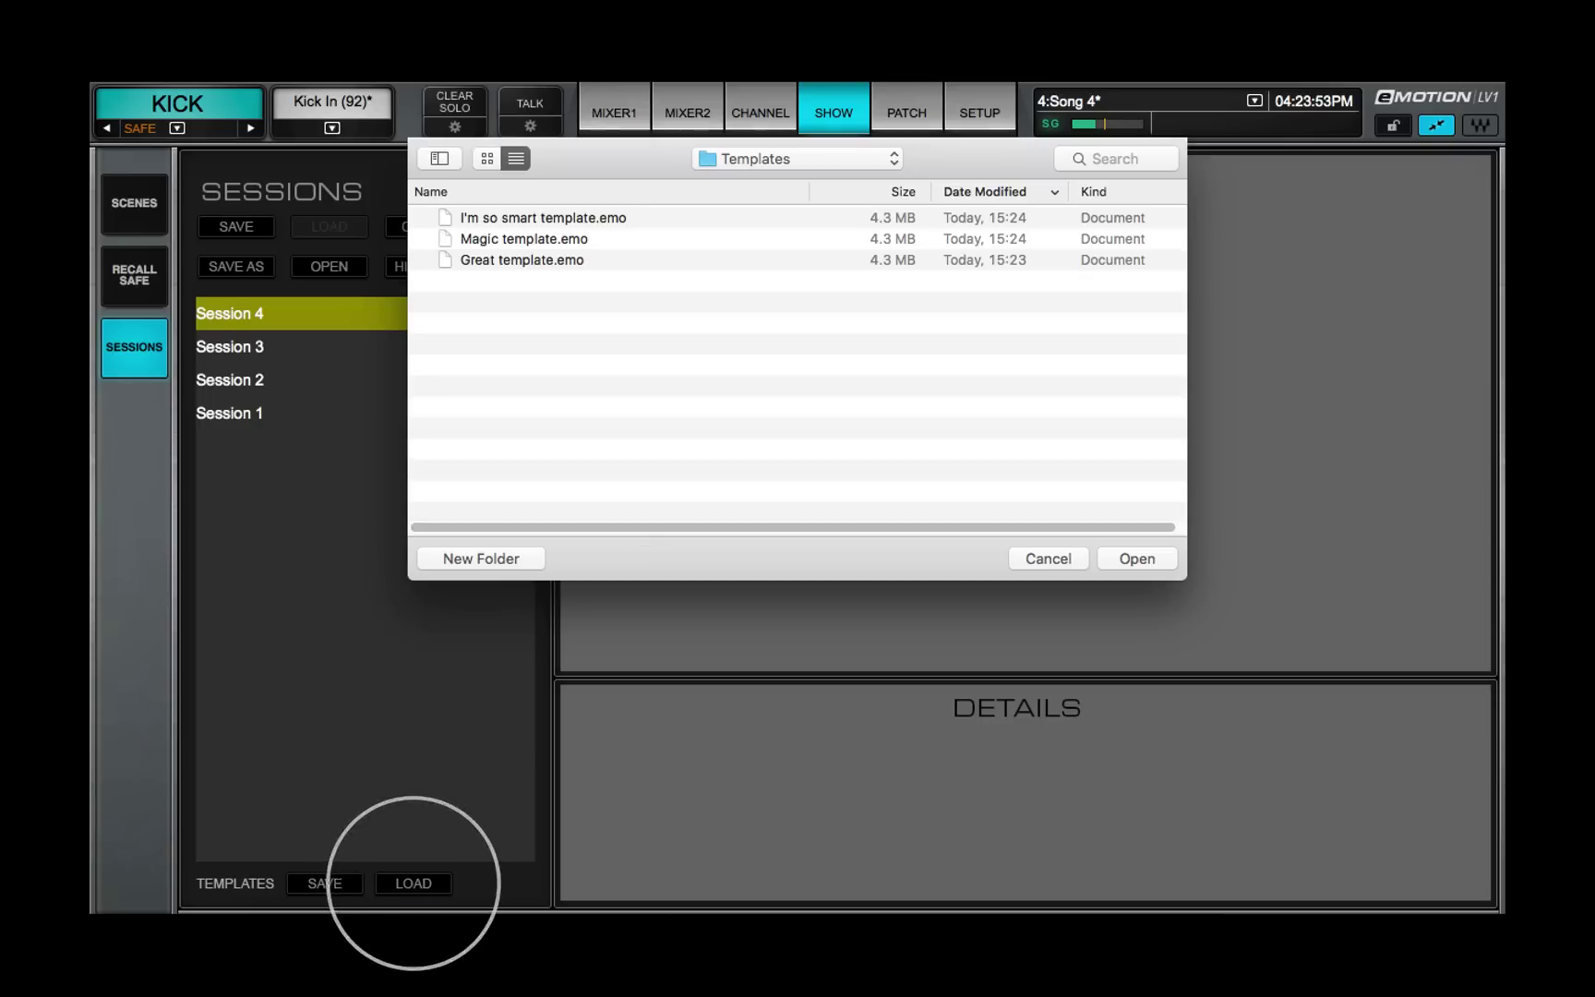
{"action": "key", "text": "Return"}
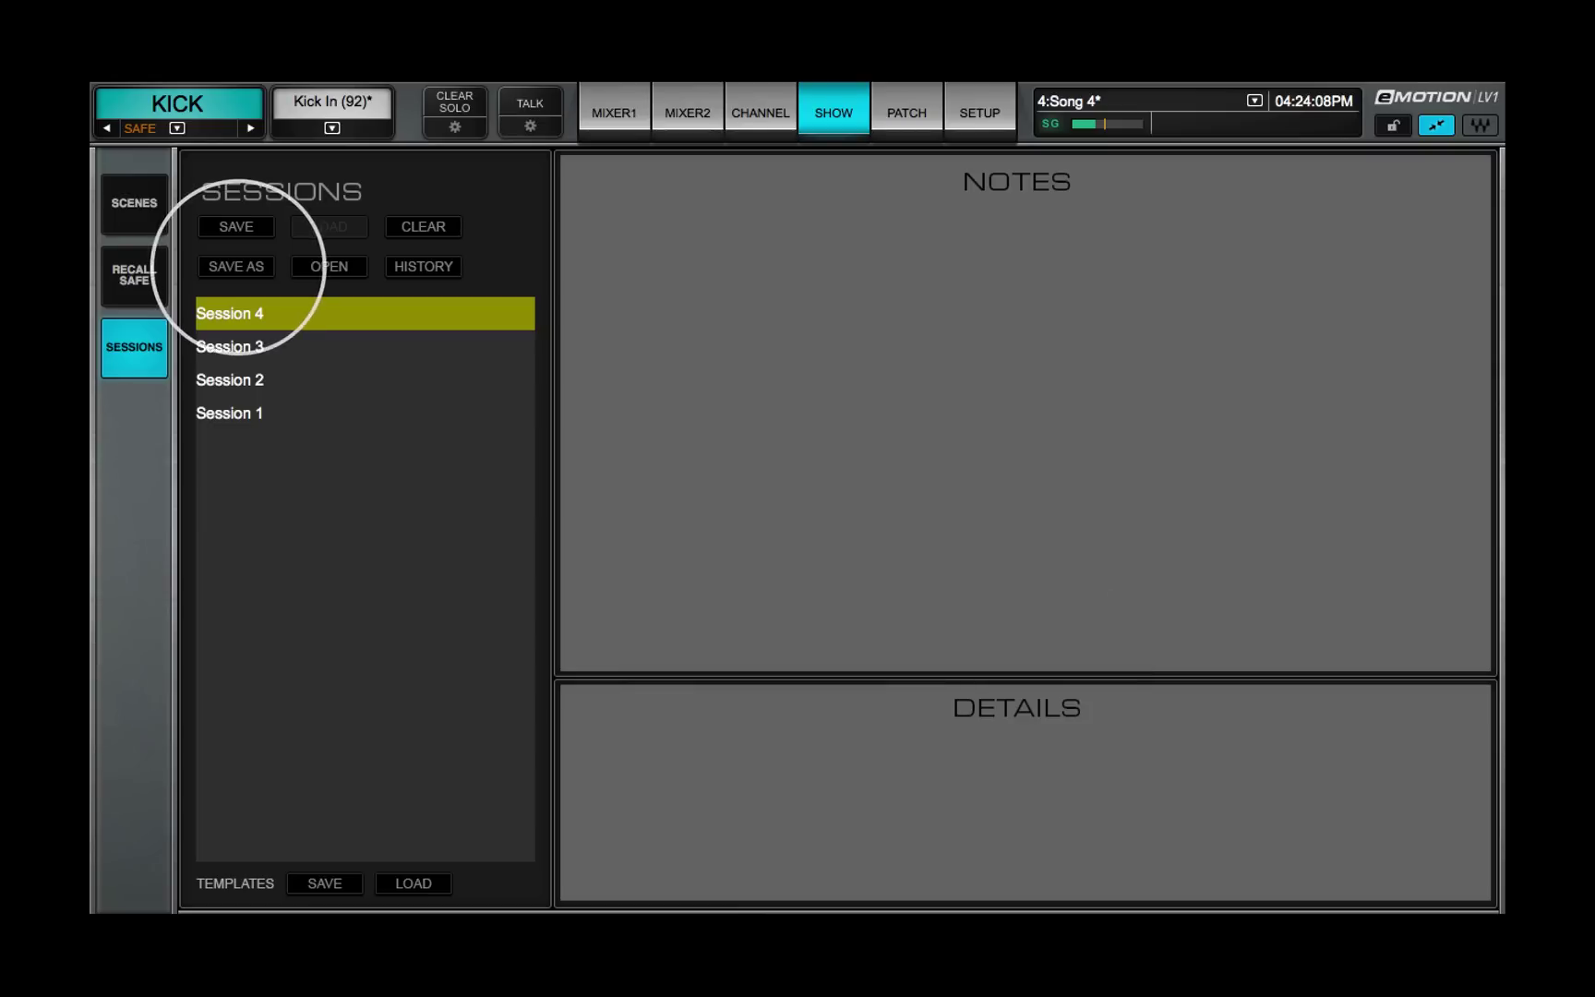
Save the mixer session loaded from the template as a new session file named I'm so smart.
{"action": "left_click", "coordinate": [236, 266]}
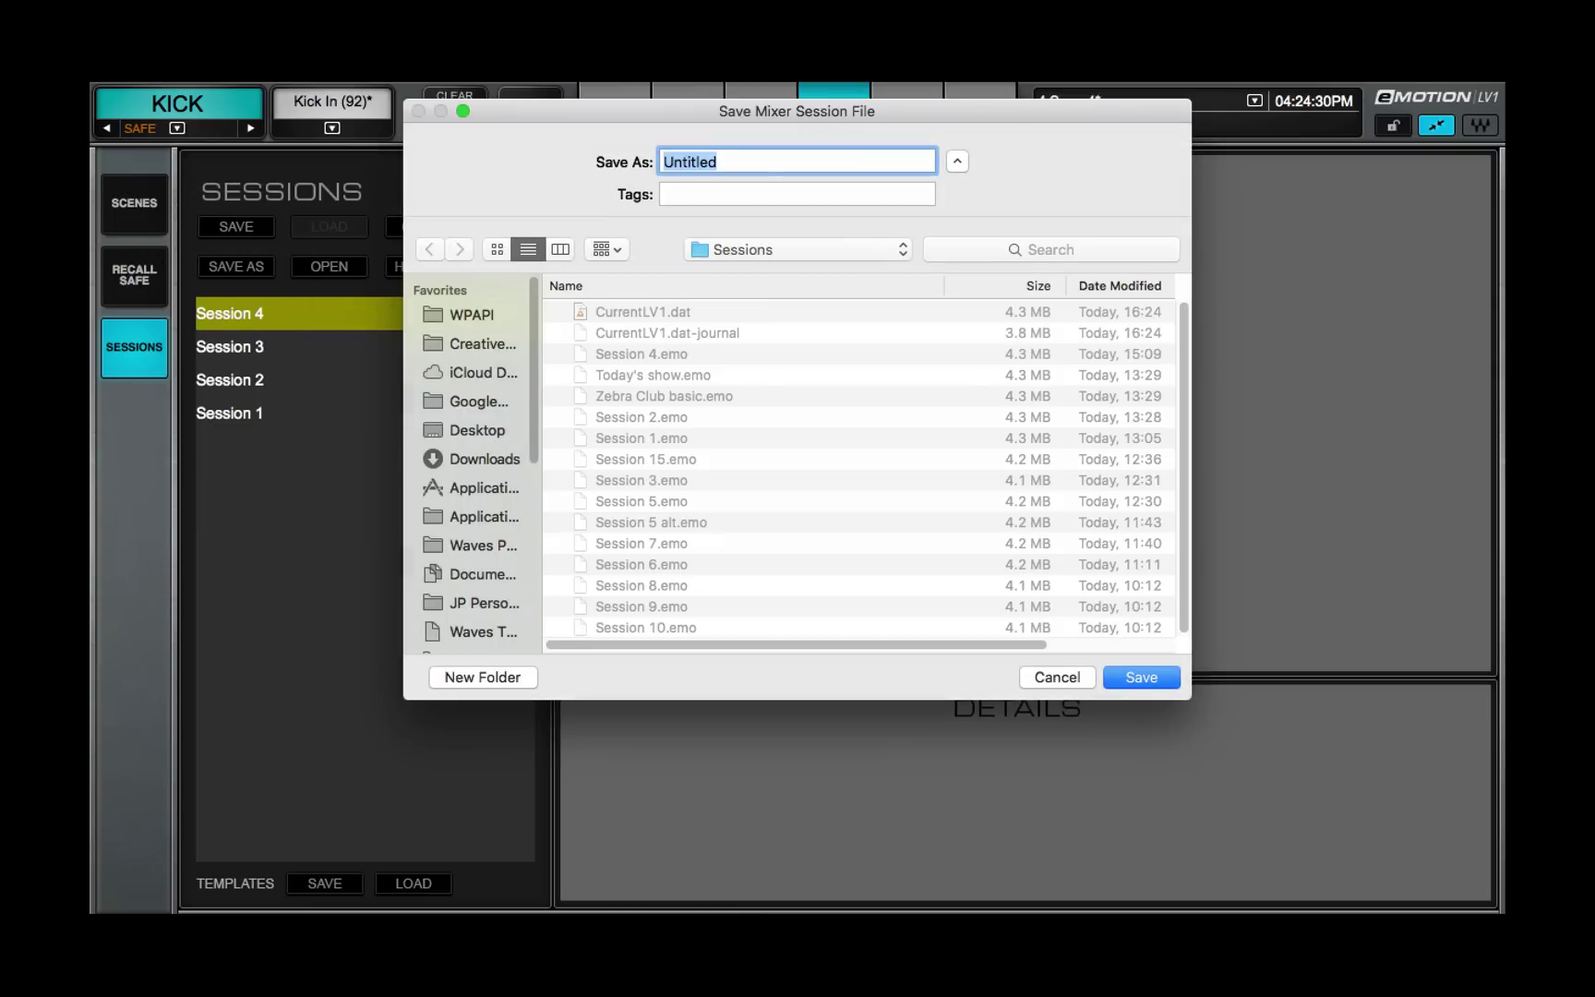
{"action": "type", "text": "I'm so smart"}
{"action": "key", "text": "super+a"}
{"action": "key", "text": "Return"}
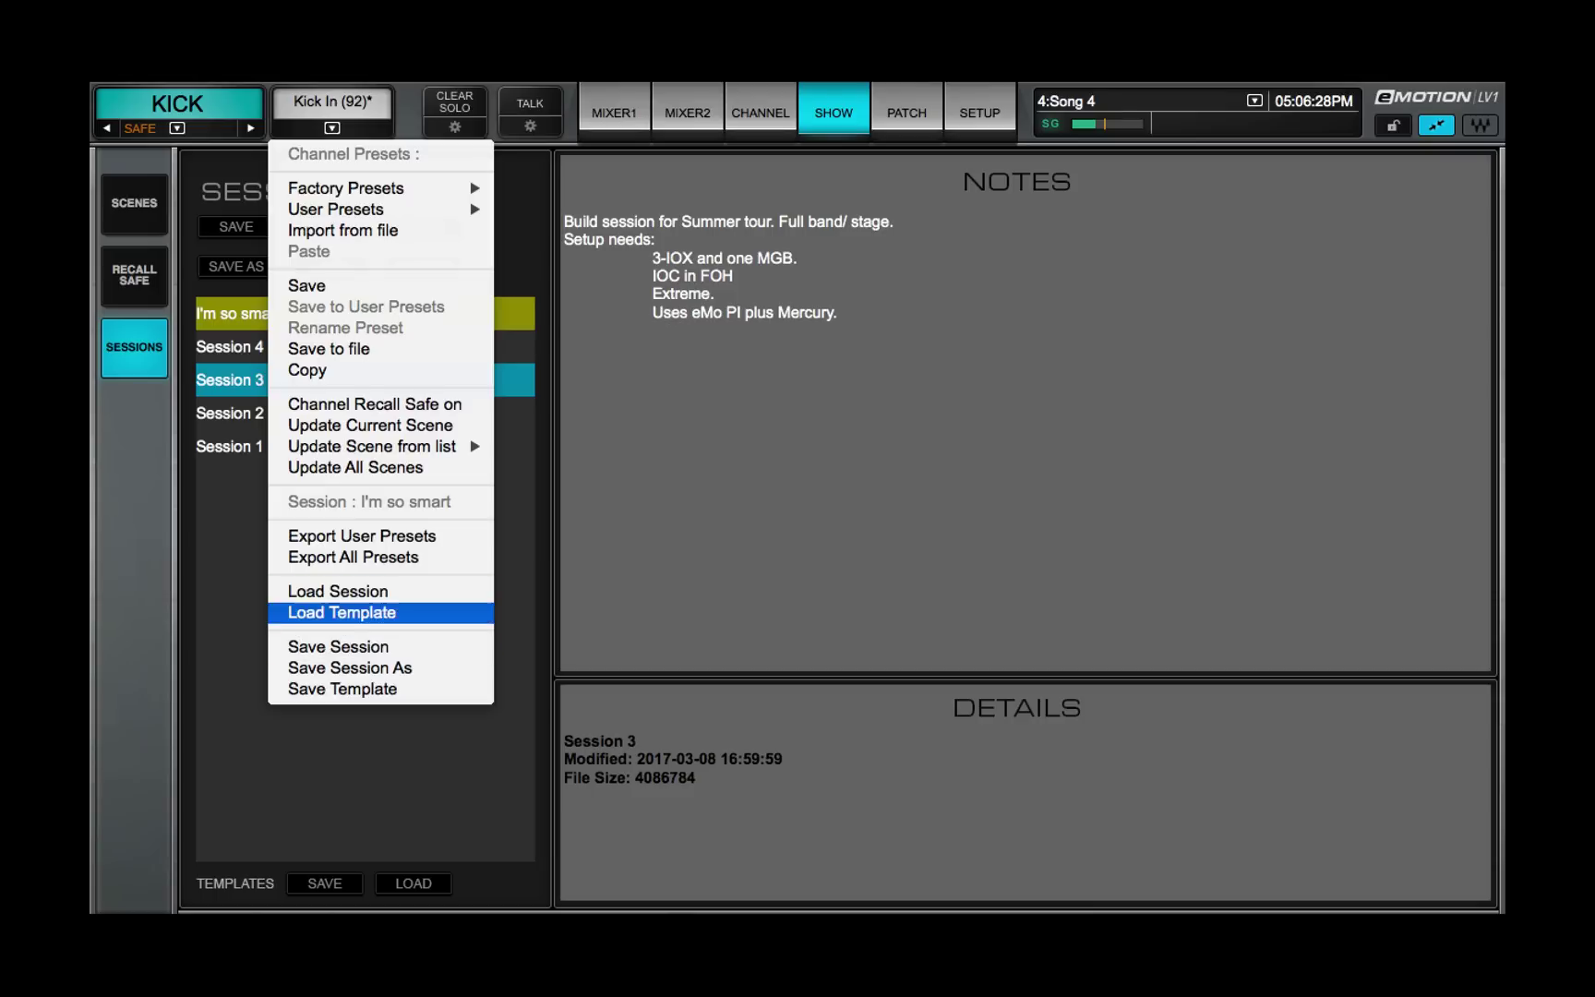
Load the session file Session 1.emo using the channel preset commands, and return to the Sessions page.
{"action": "left_click", "coordinate": [337, 590]}
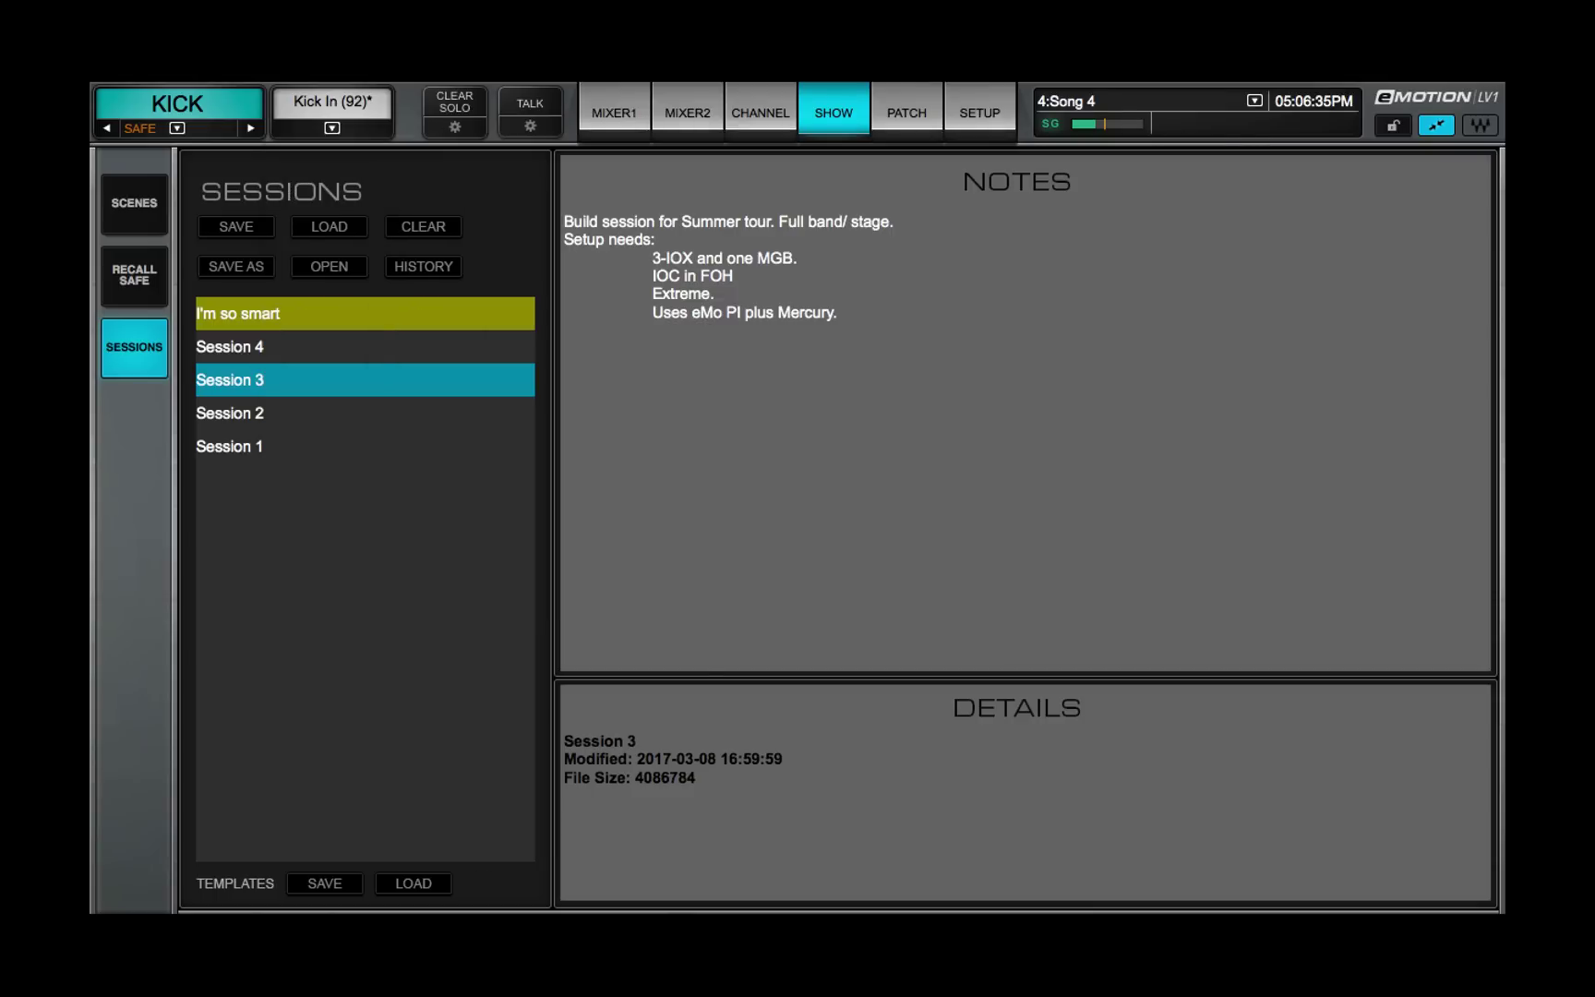
{"action": "left_click", "coordinate": [332, 120]}
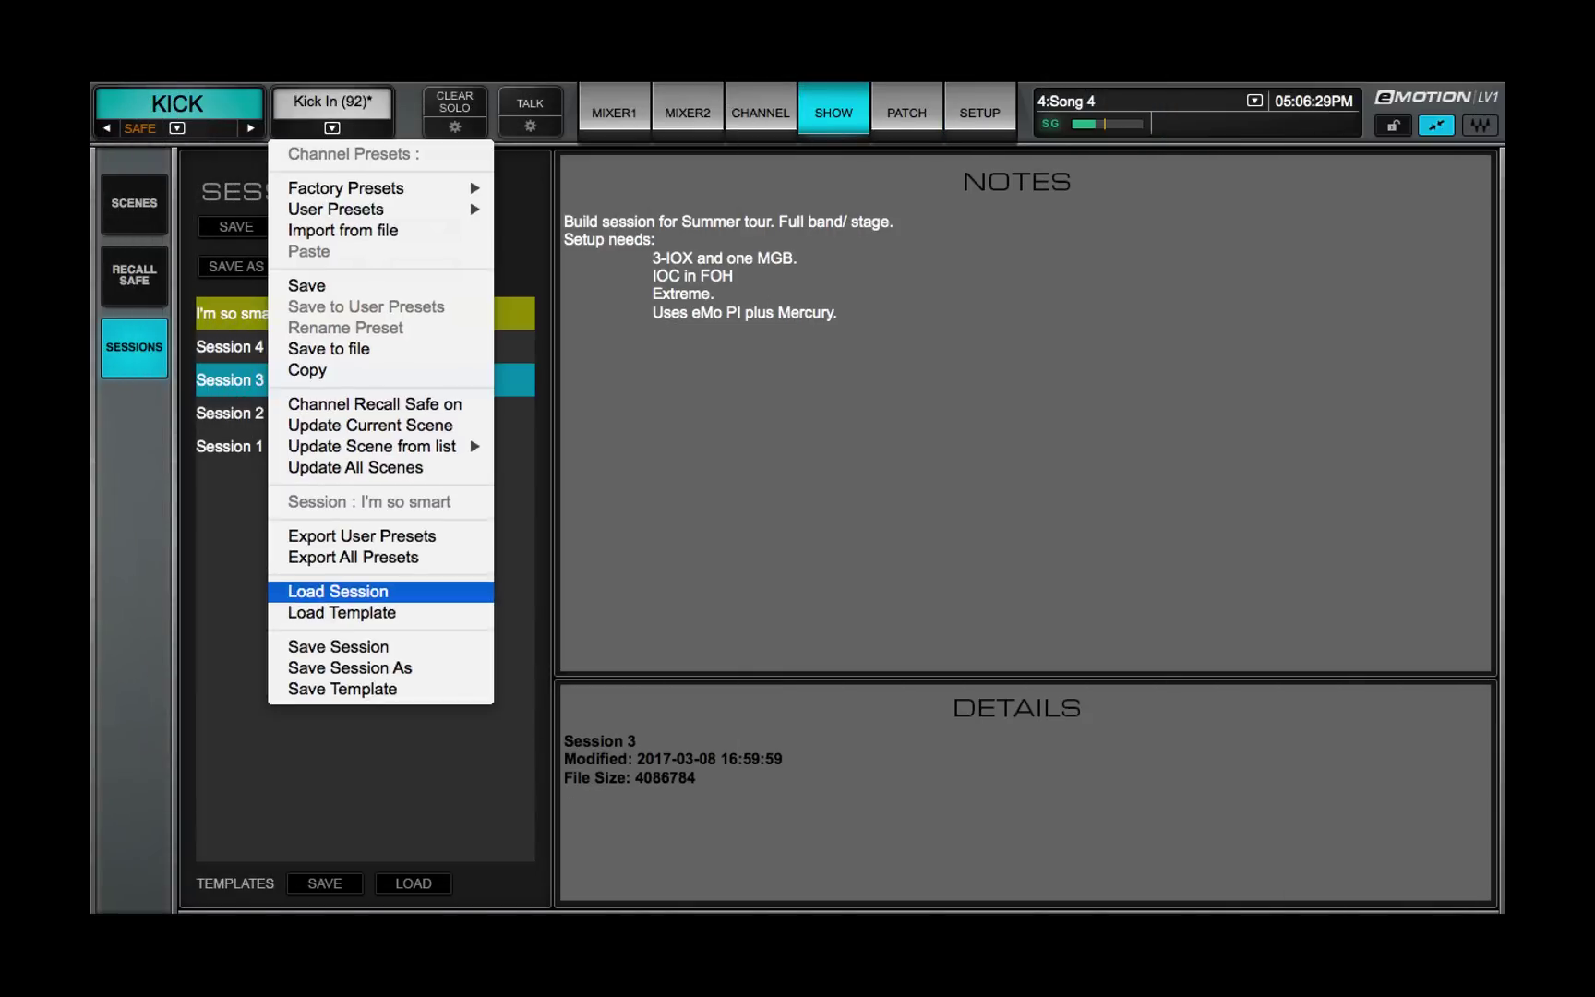
{"action": "left_click", "coordinate": [338, 590]}
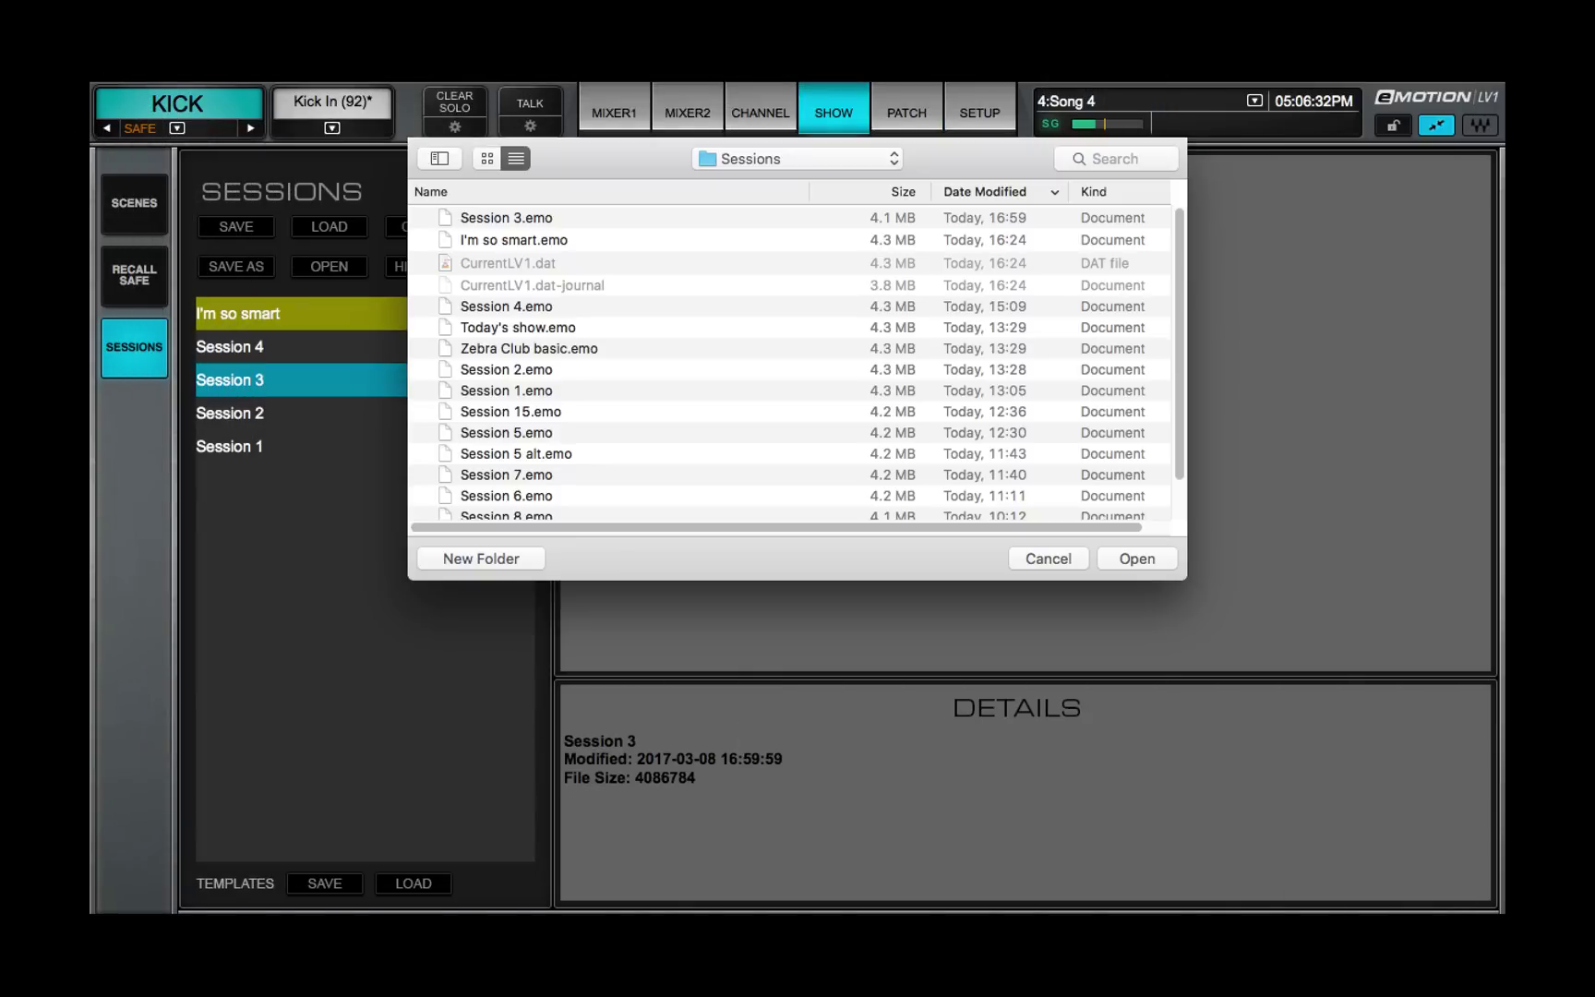
{"action": "double_click", "coordinate": [507, 390]}
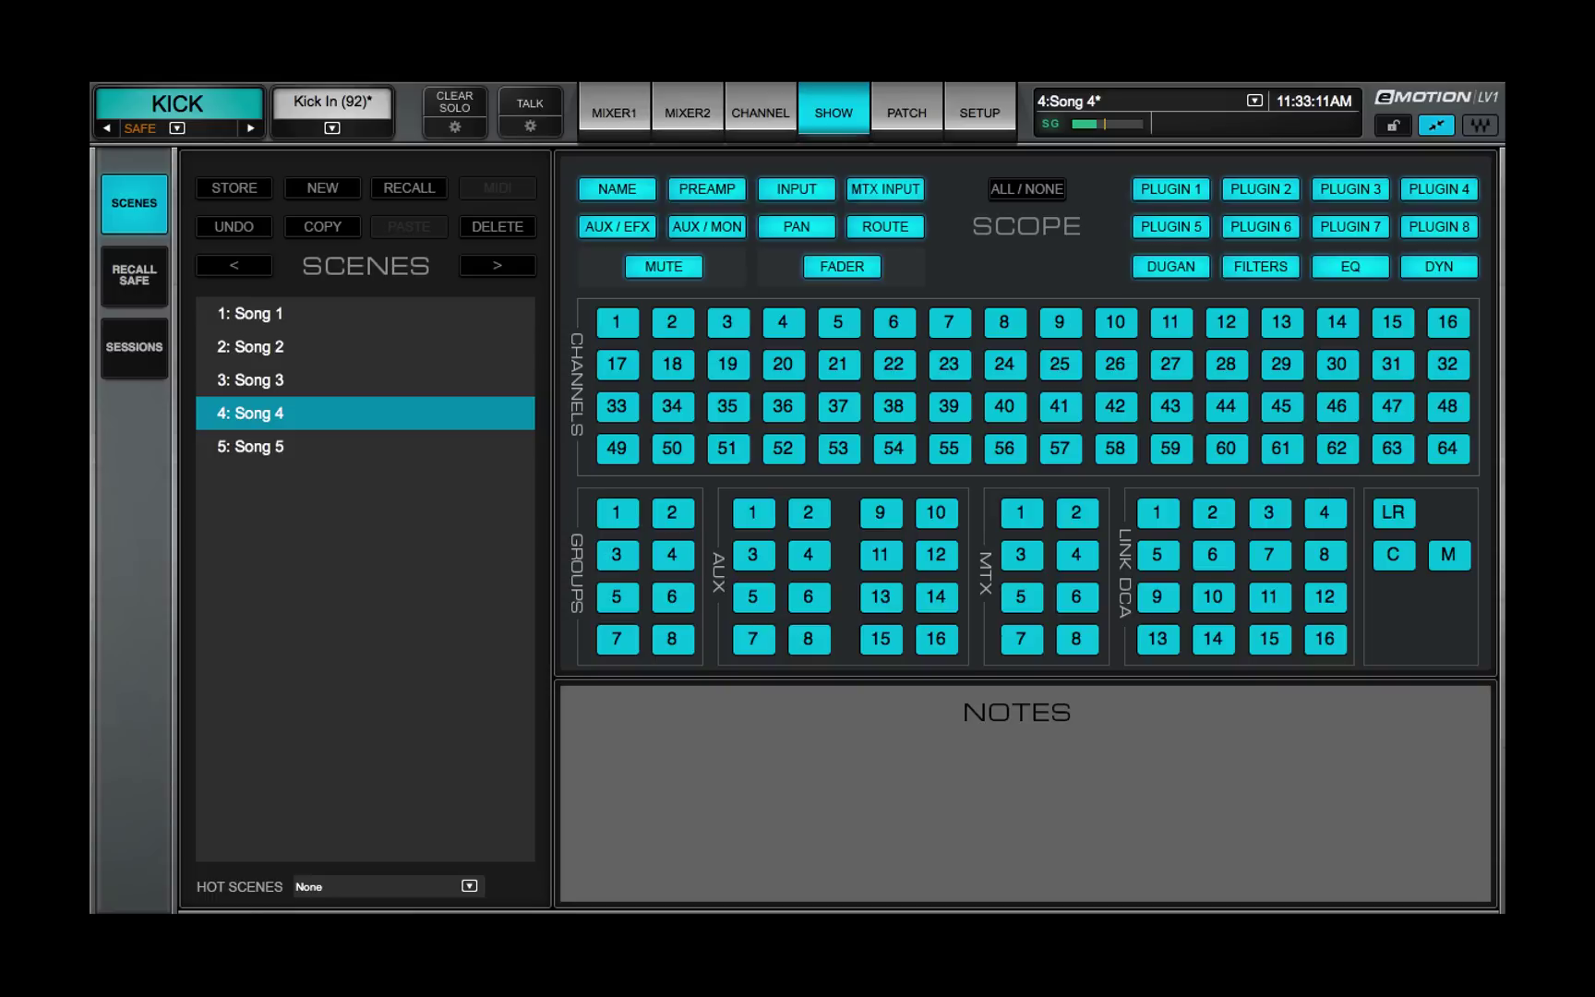
{"action": "left_click", "coordinate": [134, 346]}
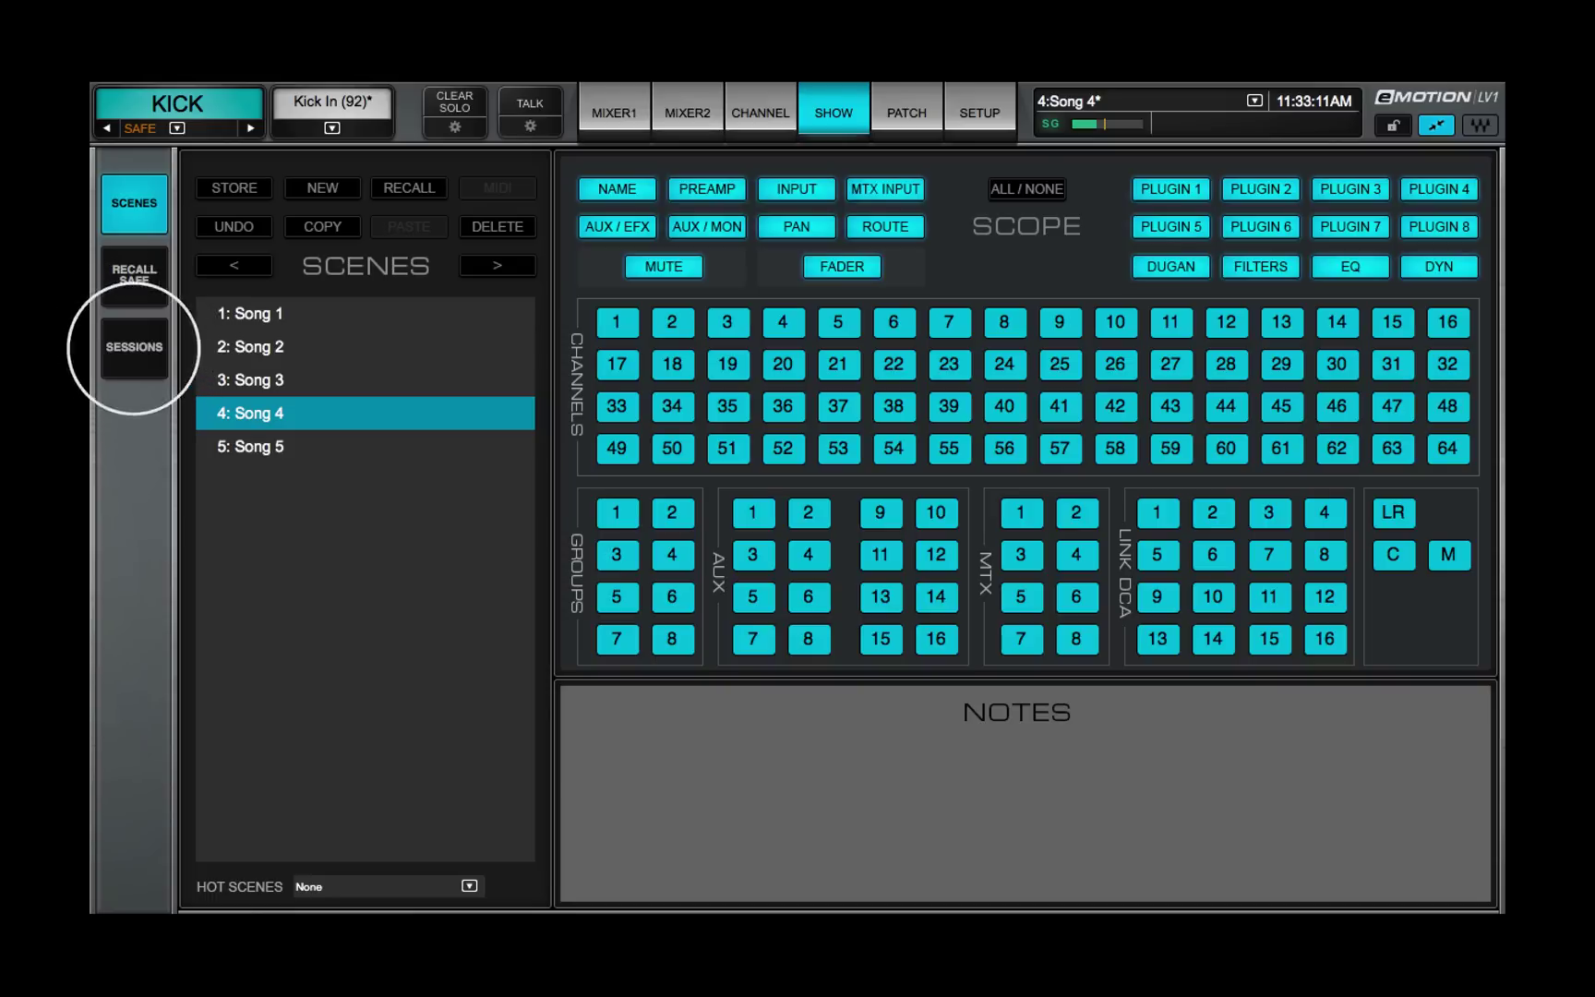